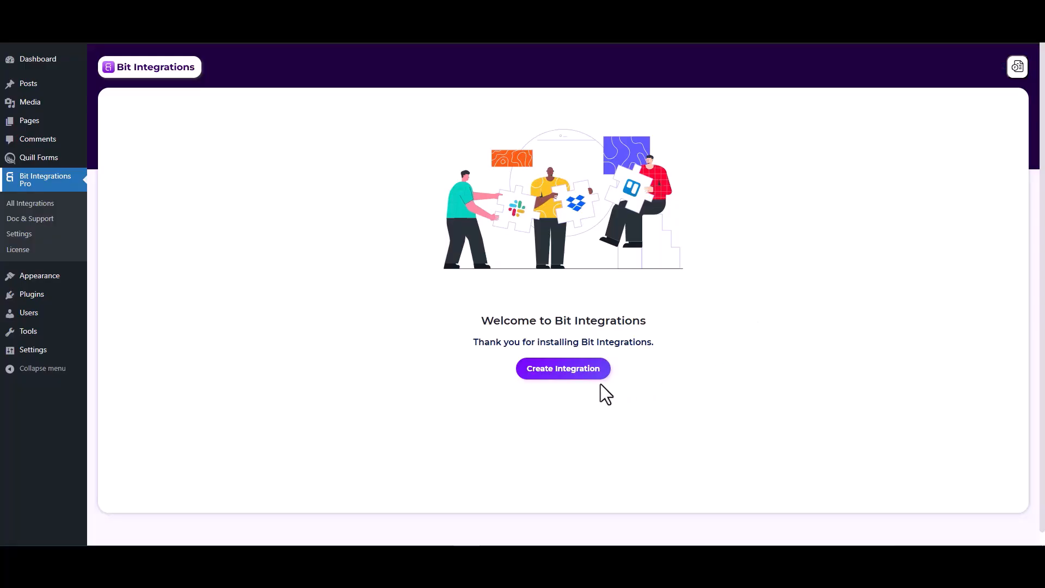
Create an integration triggered by Quill Forms' Form Submission event and fetch a test submission.
left_click(568, 376)
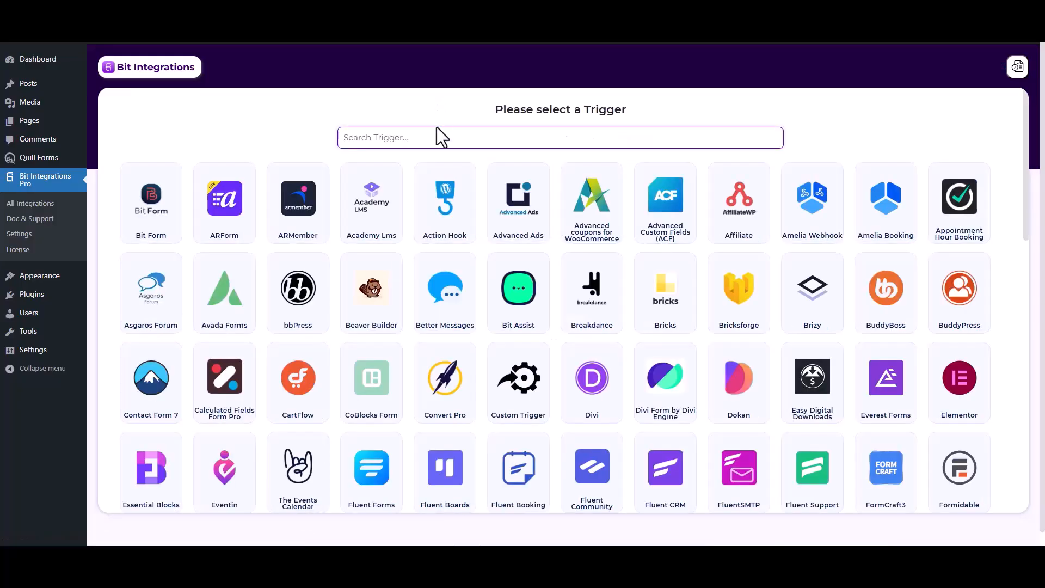
type("qui")
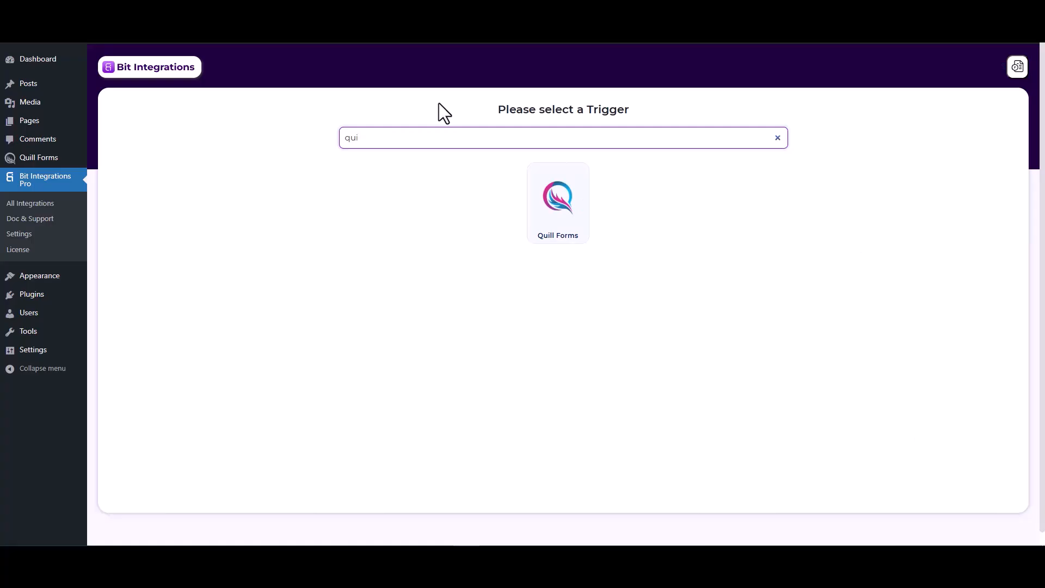
left_click(553, 218)
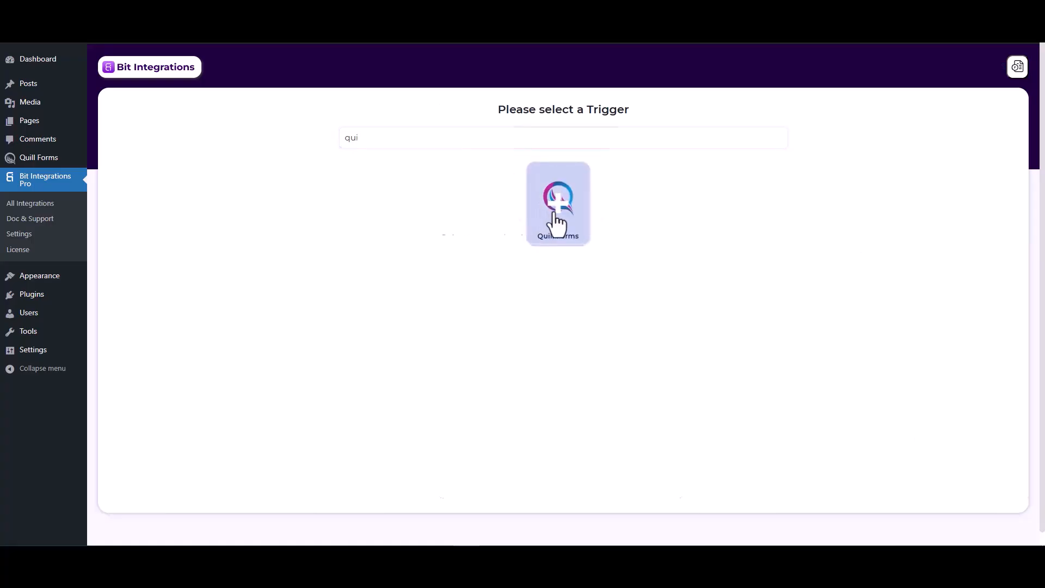
left_click(509, 264)
left_click(507, 288)
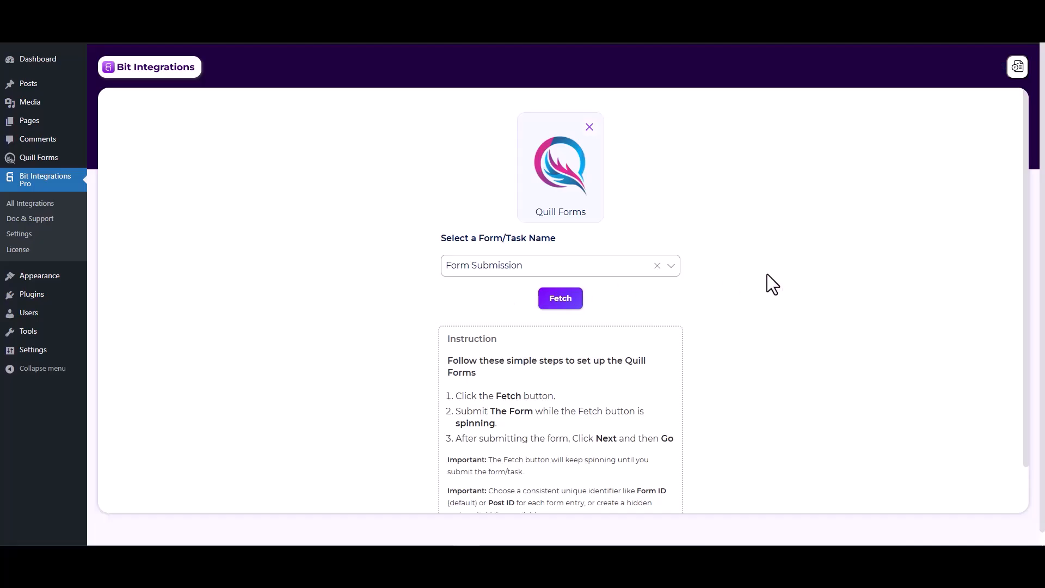
left_click(567, 298)
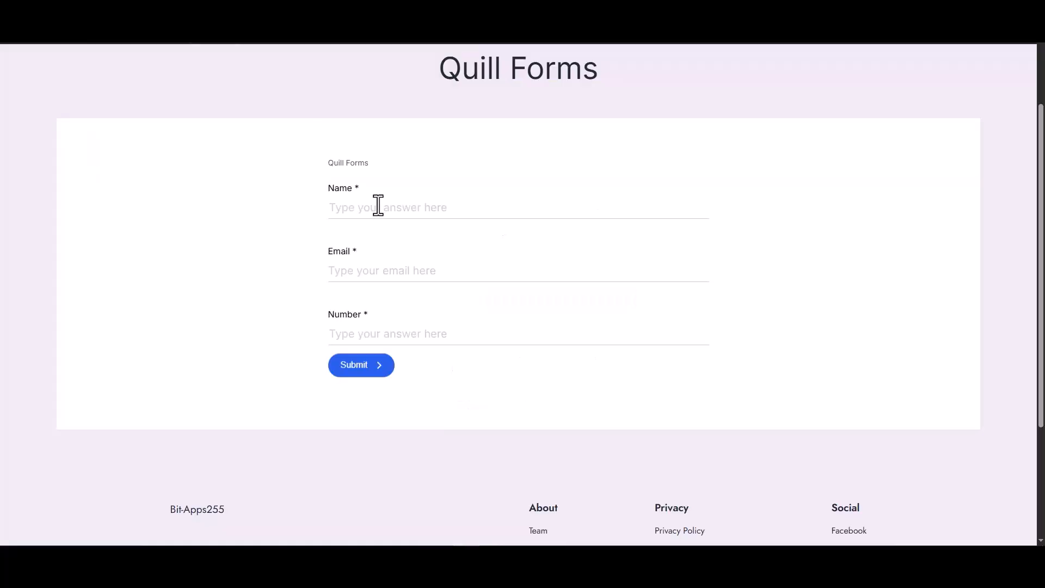
Submit the Quill Forms test with name 'test', a test e-mail and number 123.
left_click(379, 206)
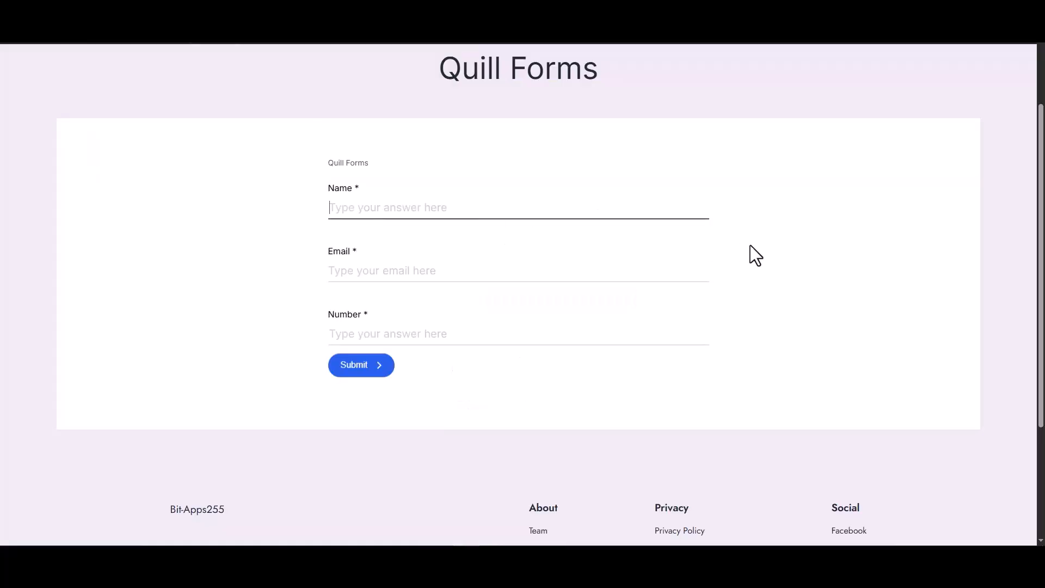
type("test")
left_click(695, 275)
type("te")
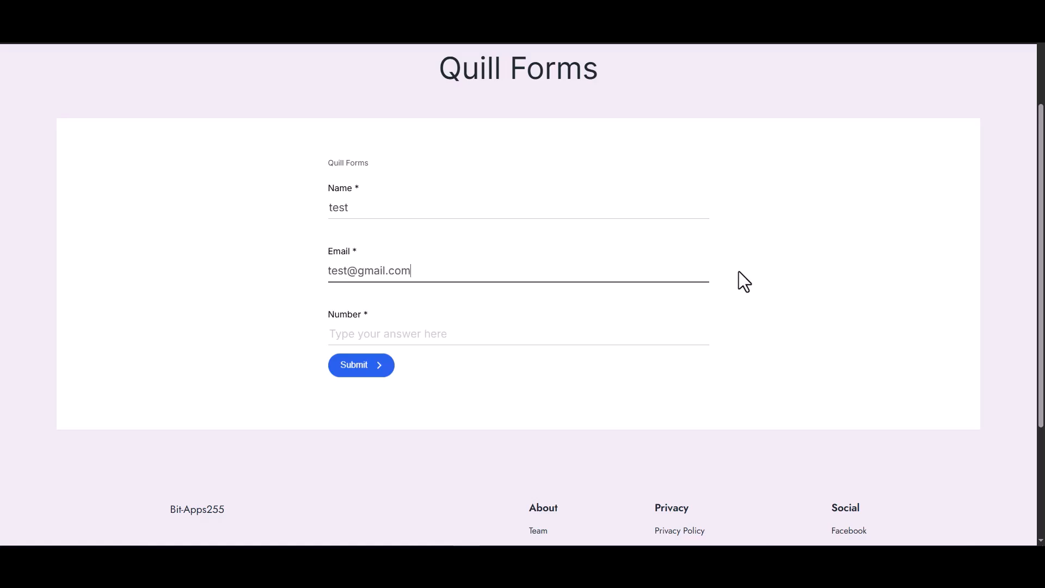
left_click(590, 338)
type("1234")
left_click(351, 367)
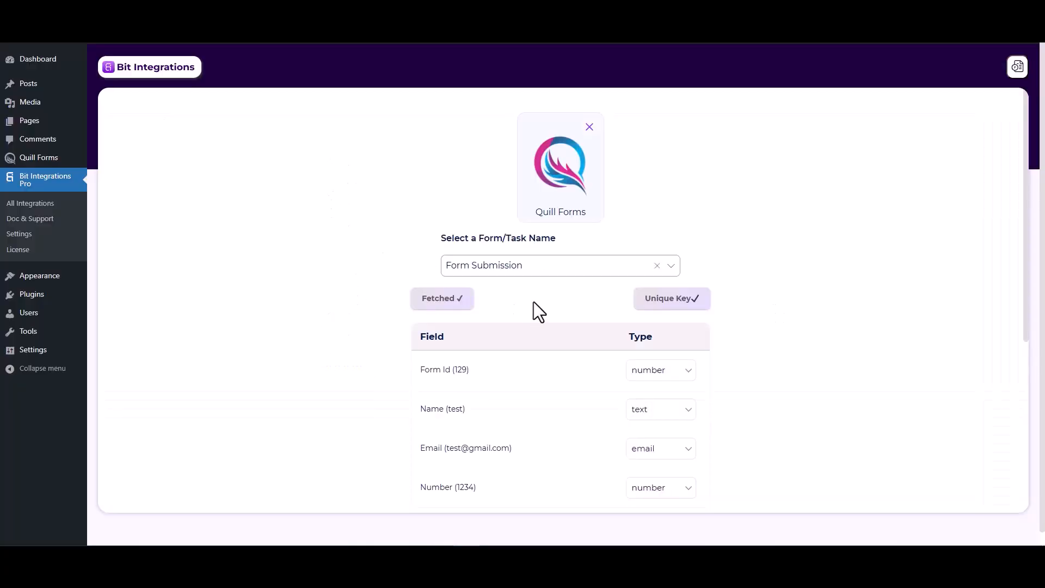
Pick HubSpot as the action app through the 'hubs' search and review its access-token instructions.
scroll(588, 436, "down", 2)
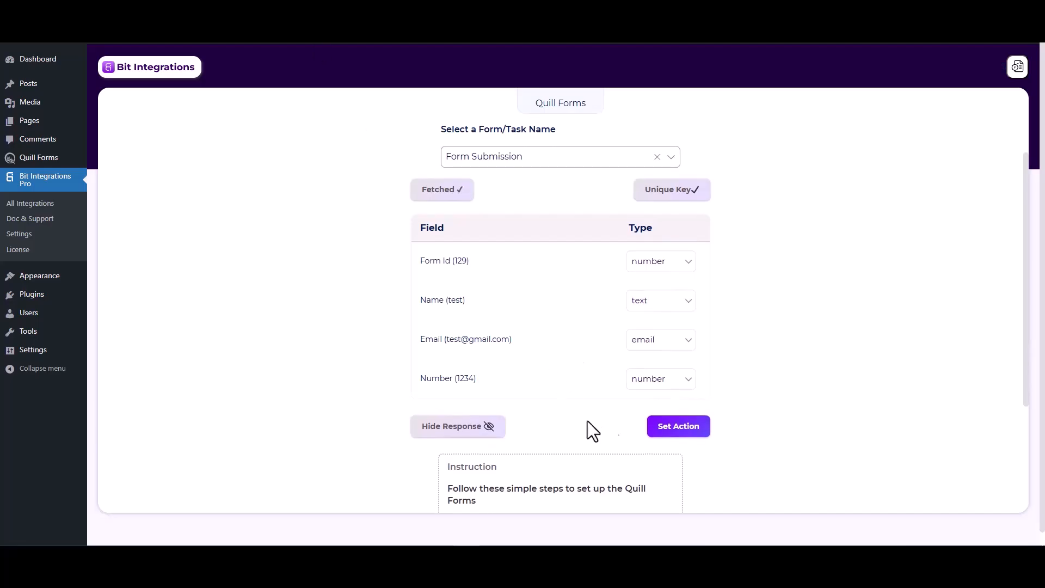
left_click(662, 429)
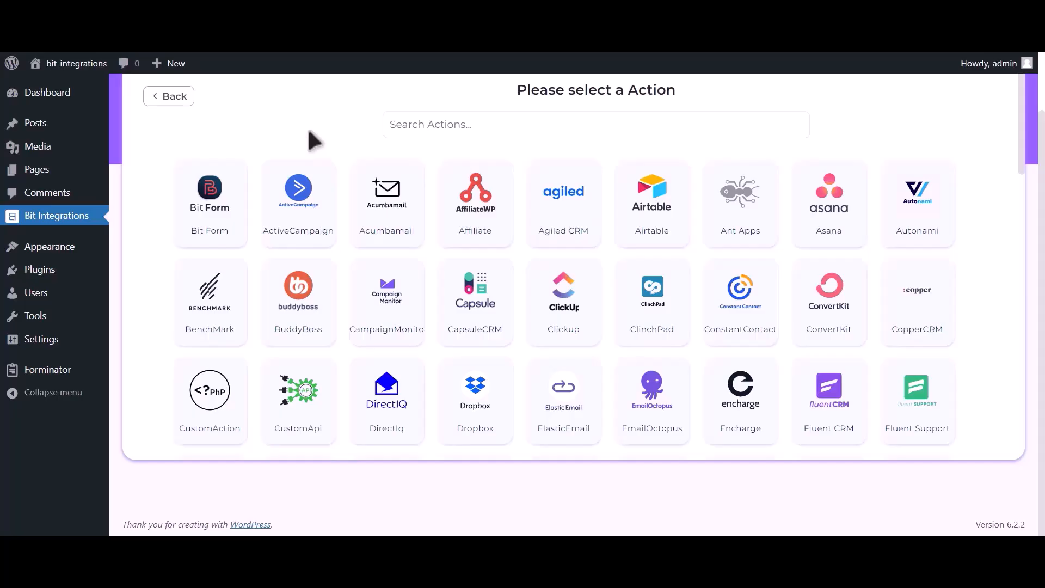
left_click(509, 124)
type("hubspot")
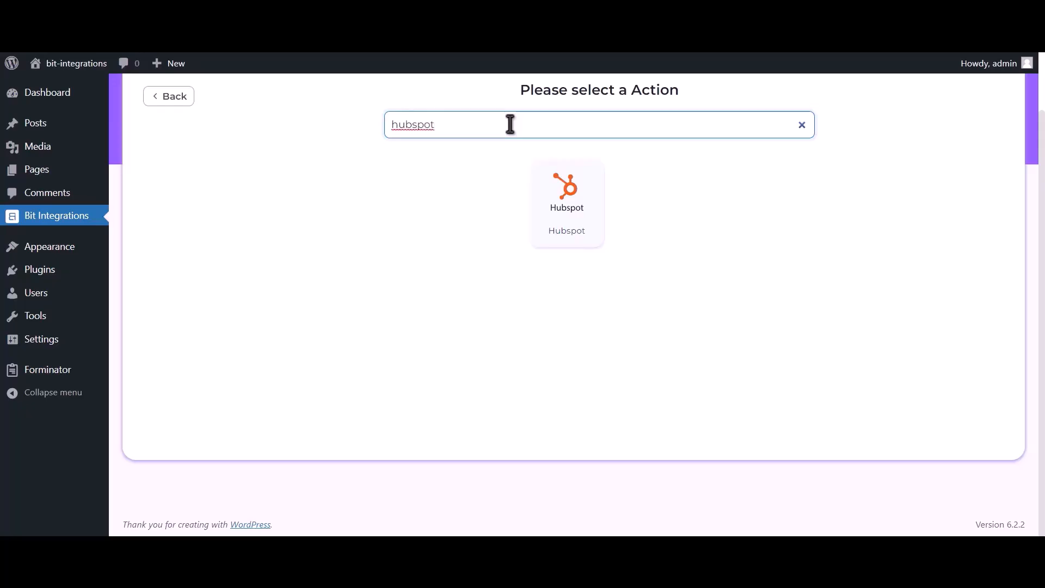
left_click(574, 216)
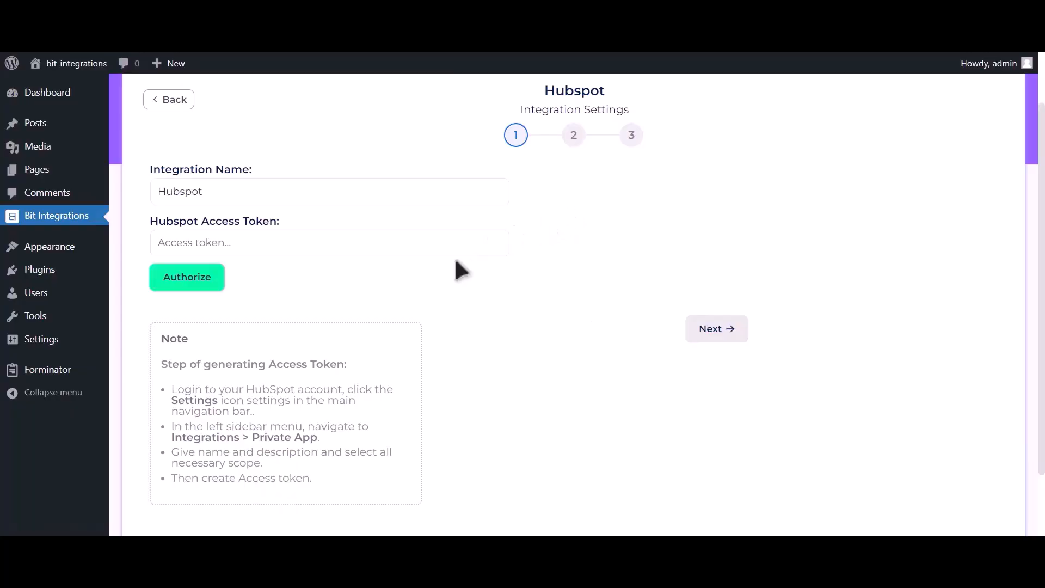
left_click_drag(159, 364, 349, 500)
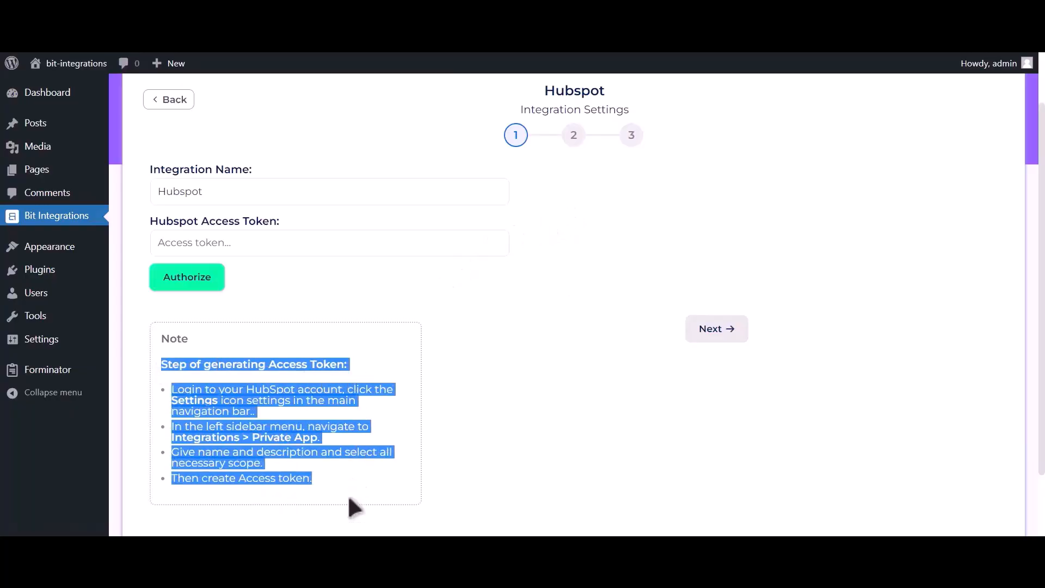
left_click(352, 361)
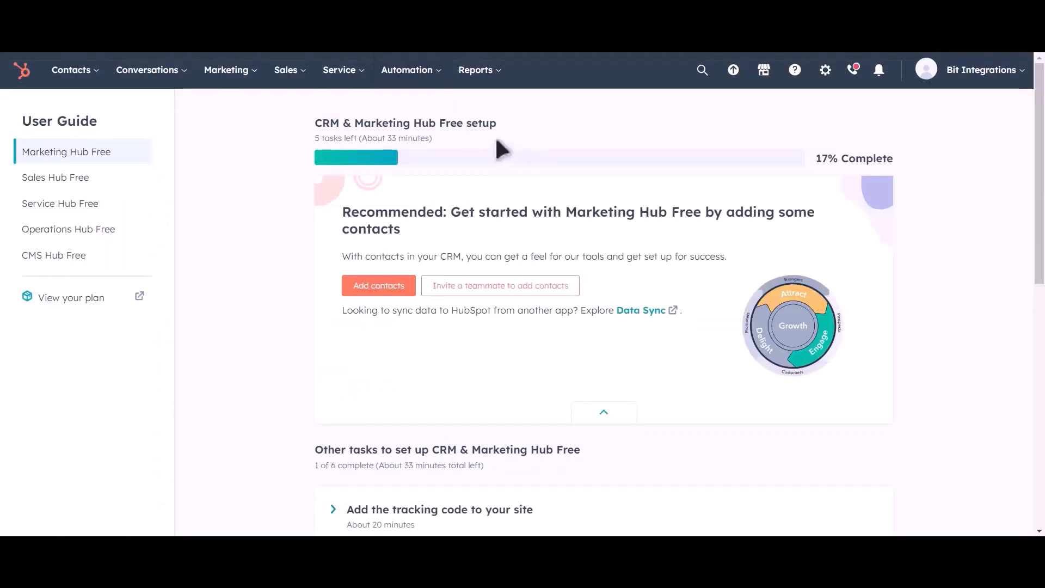
Create a new HubSpot private app from Settings > Integrations > Private Apps.
left_click(827, 81)
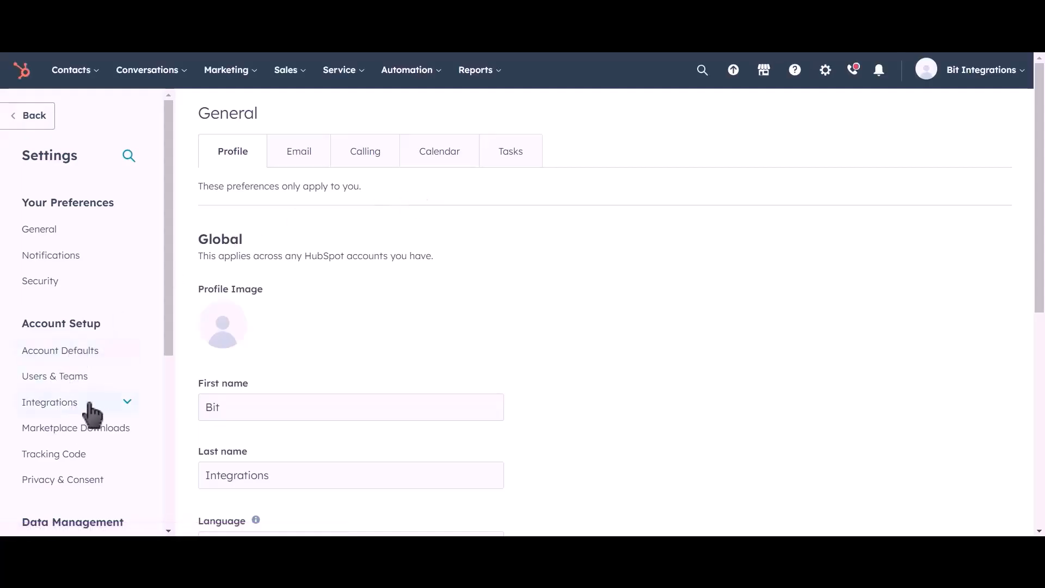
left_click(68, 404)
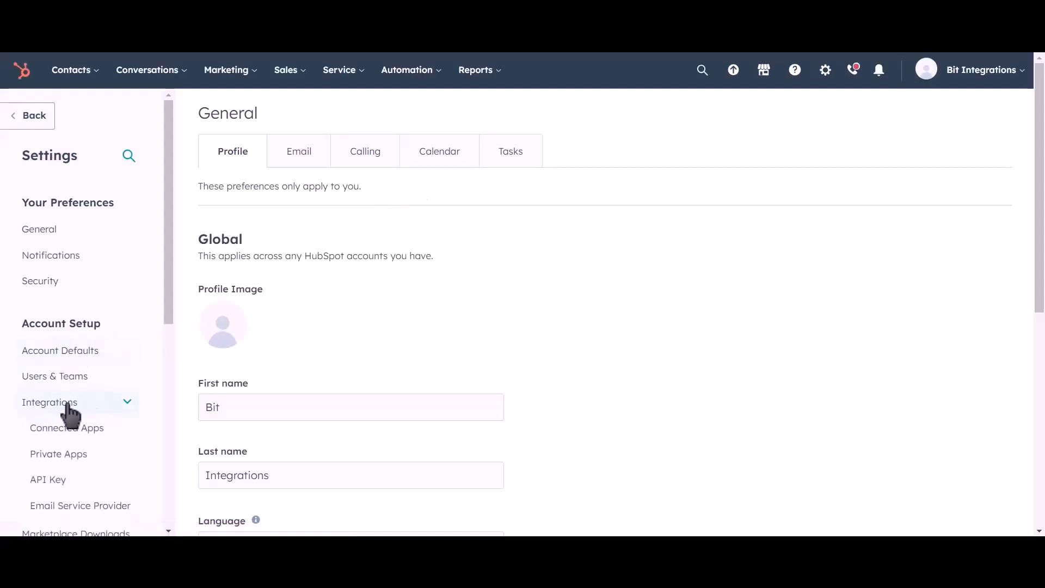
left_click(108, 462)
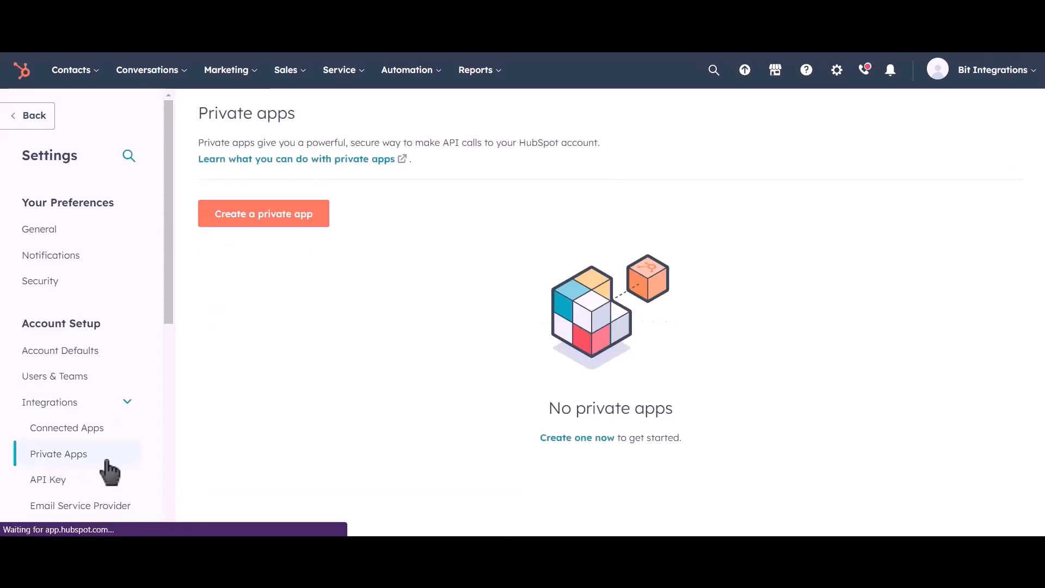
left_click(286, 224)
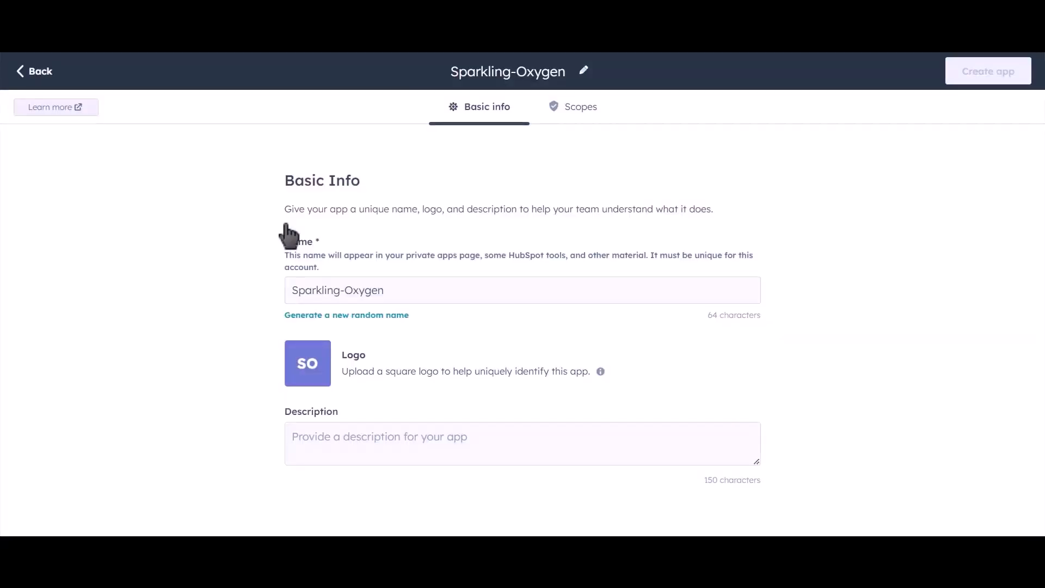
Rename the private app to 'Bit Integrations' and go to its scopes.
left_click_drag(405, 286, 277, 291)
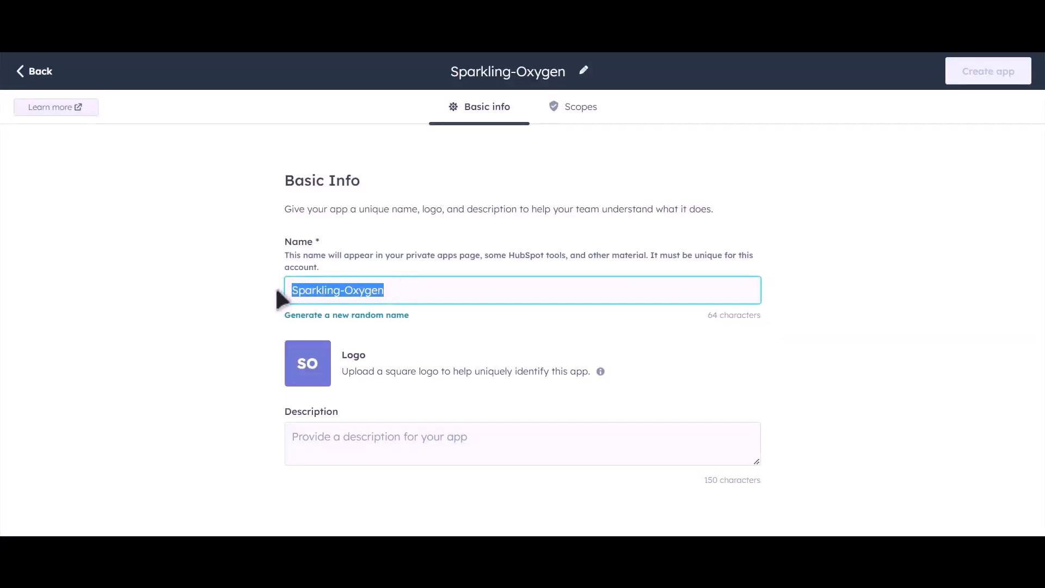
type("Bit ")
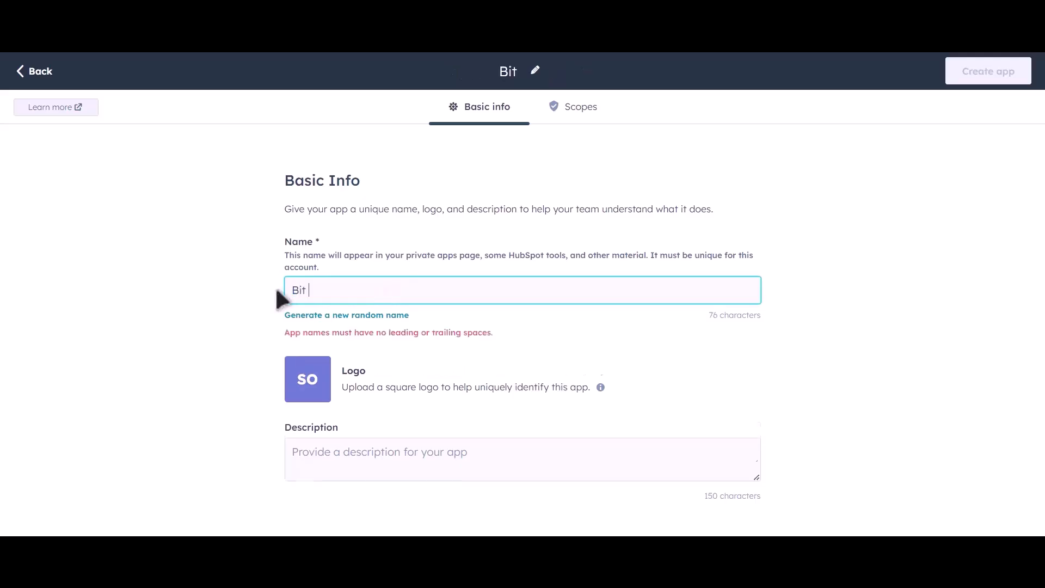
type("Integ")
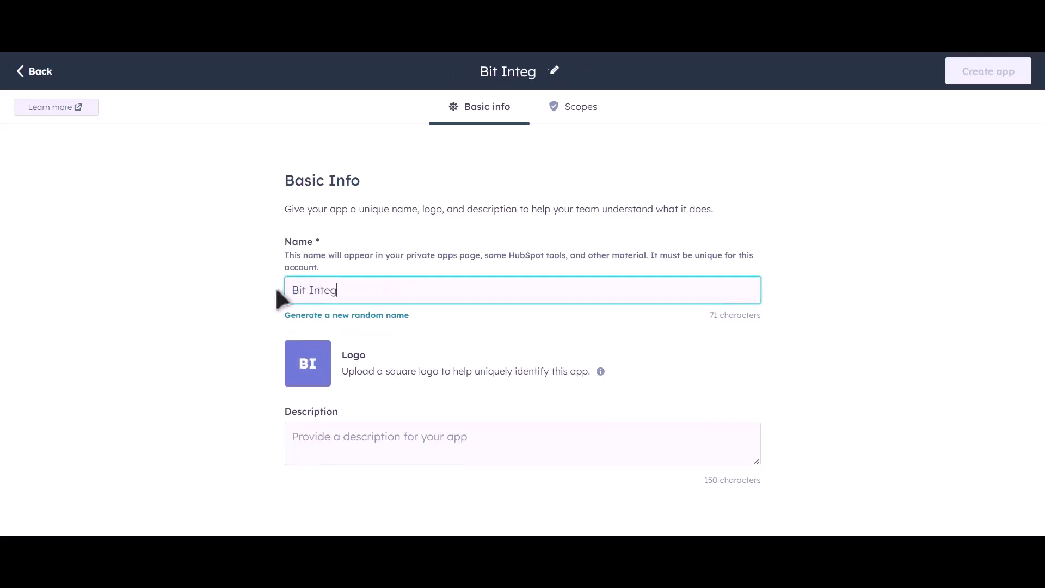
type("rations")
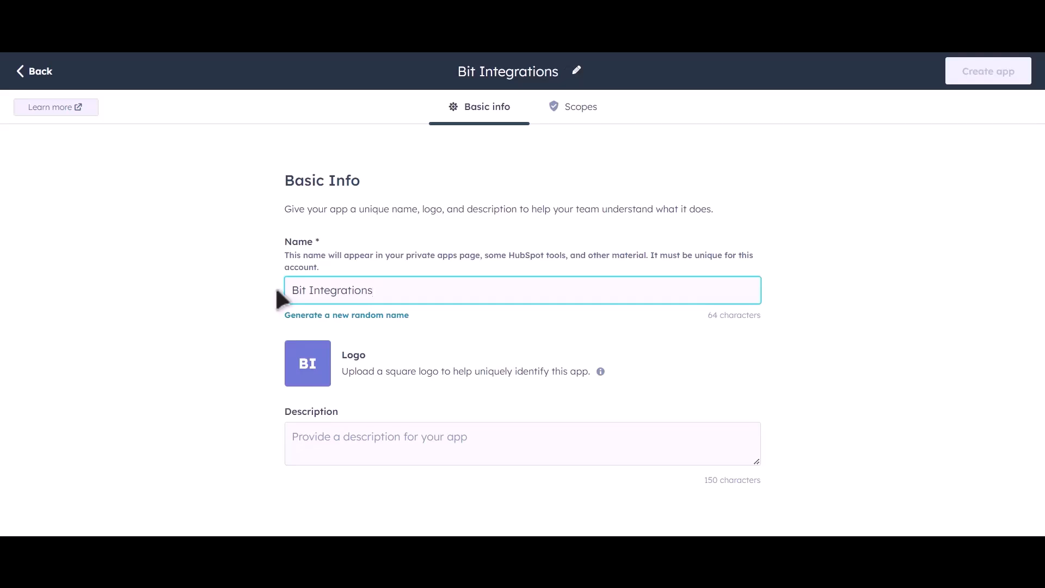
left_click(580, 108)
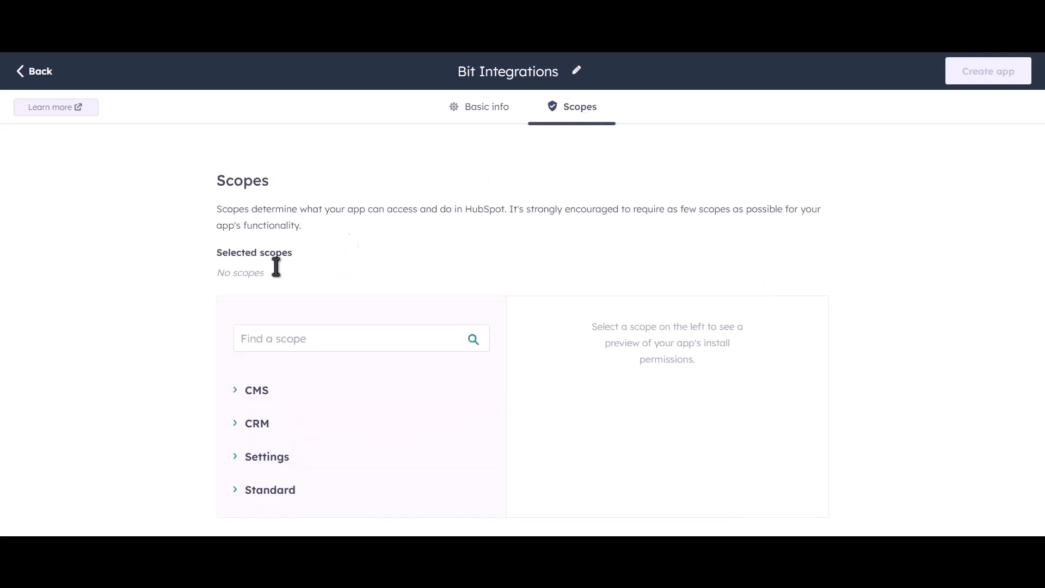
Grant Read access to the CRM lists, objects and schemas scopes, from crm.lists to crm.schemas.deals.
left_click(237, 427)
scroll(457, 364, "down", 4)
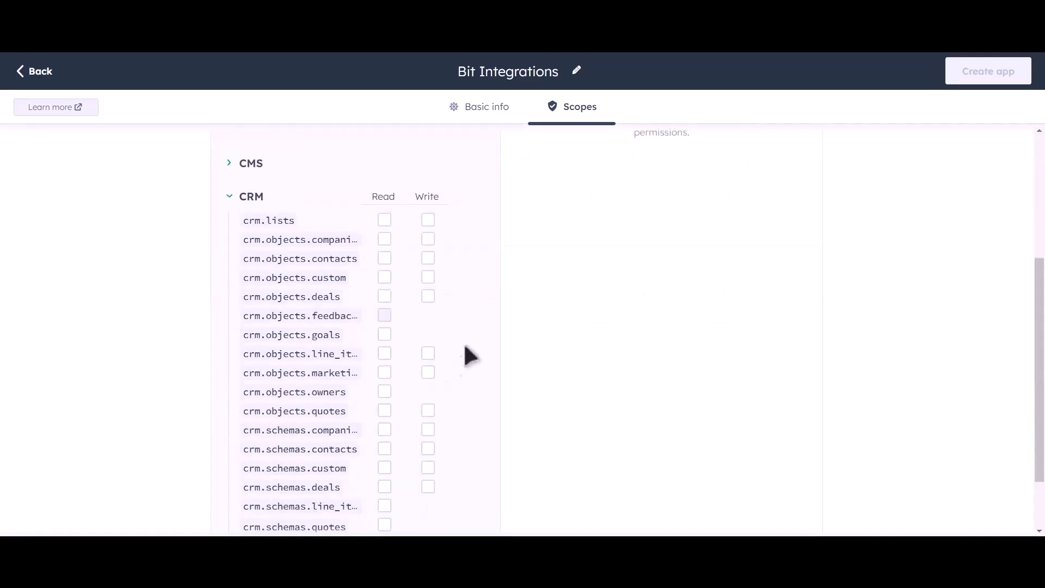
scroll(489, 314, "down", 2)
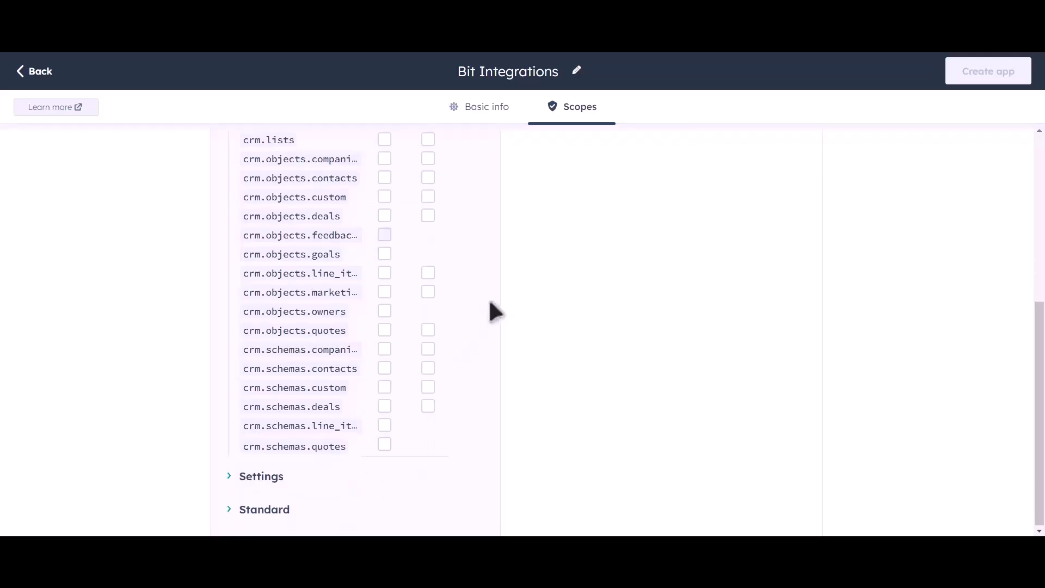
scroll(460, 242, "up", 2)
left_click(384, 252)
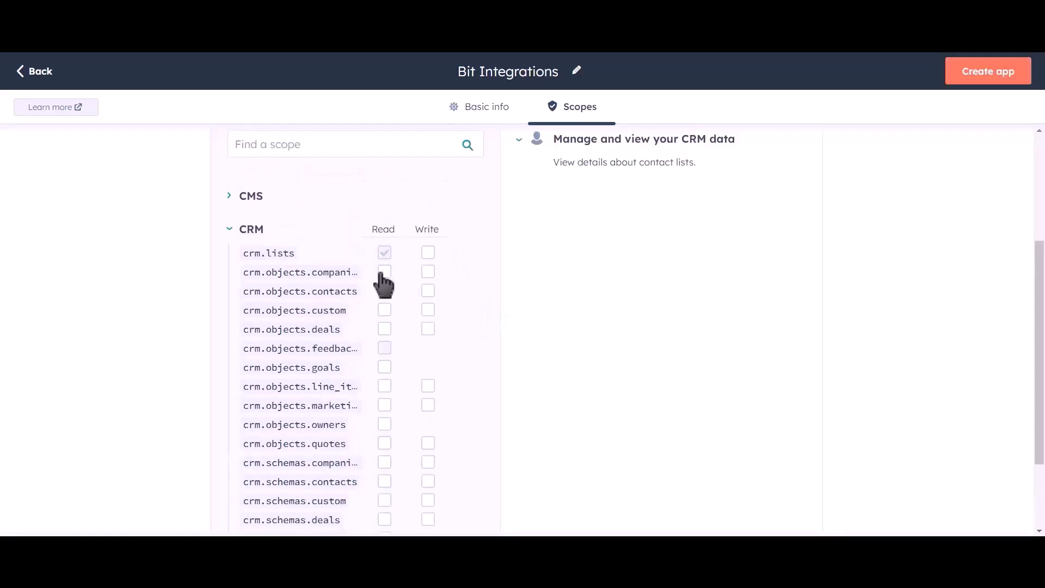
left_click(384, 271)
left_click(384, 291)
left_click(384, 310)
left_click(385, 329)
left_click(384, 367)
left_click(384, 386)
left_click(384, 405)
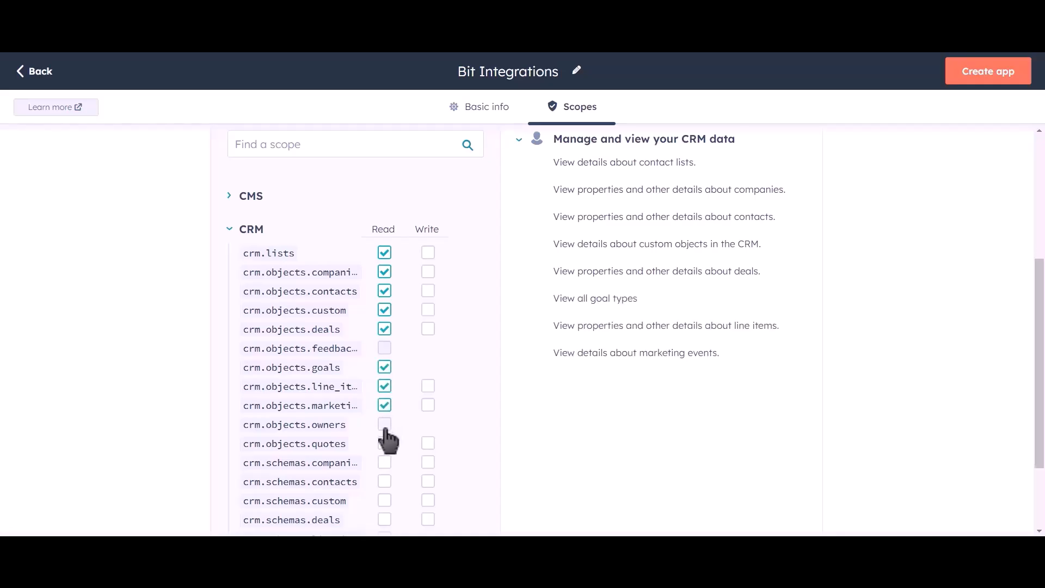
left_click(384, 424)
left_click(384, 443)
left_click(384, 462)
left_click(385, 481)
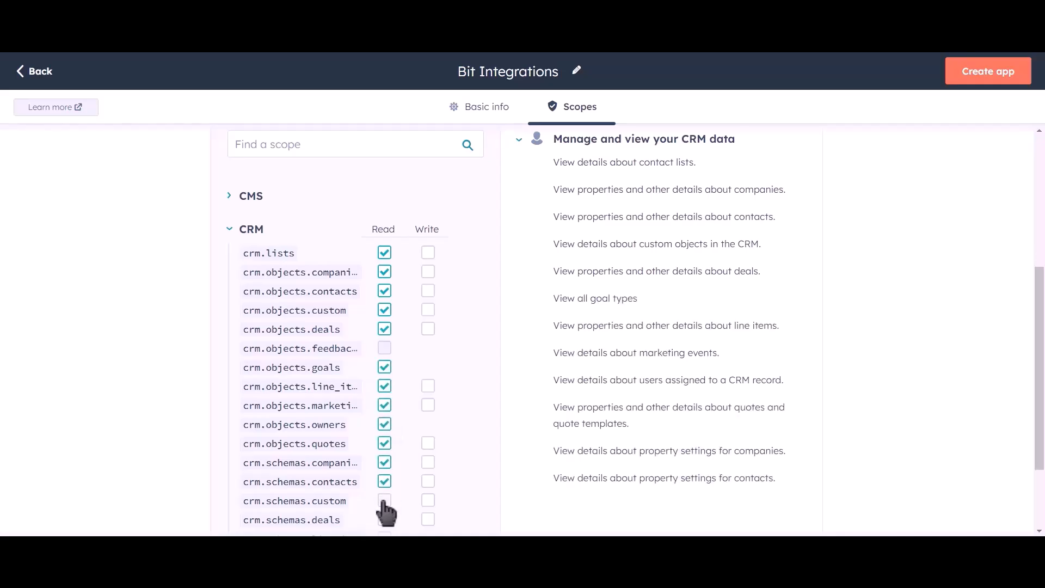
left_click(385, 500)
left_click(384, 520)
Grant Write access to those CRM scopes, plus Read access to crm.schemas.quotes.
left_click(428, 252)
left_click(428, 271)
left_click(427, 291)
left_click(428, 310)
left_click(428, 328)
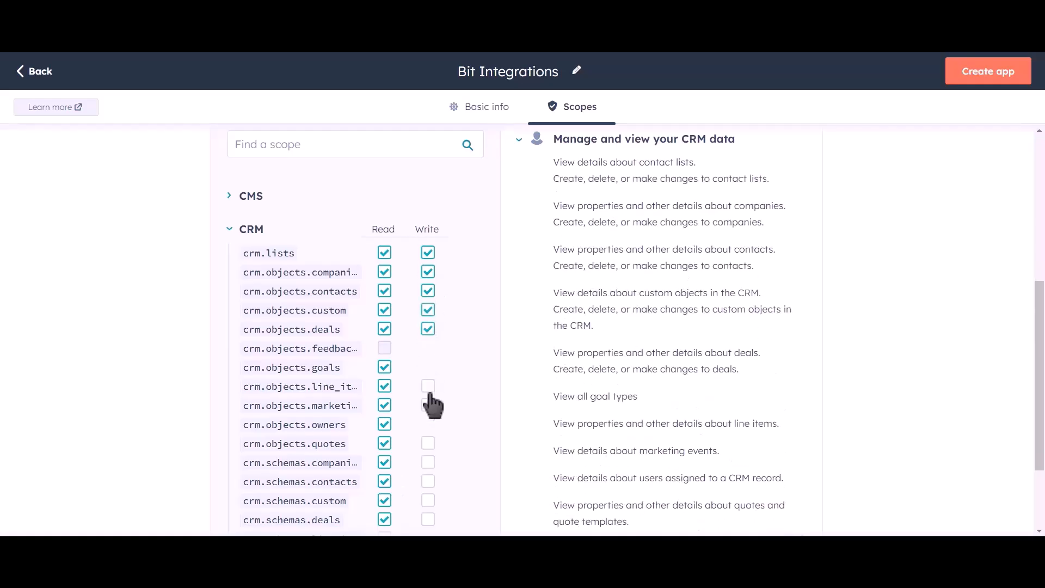
left_click(428, 386)
left_click(427, 405)
left_click(428, 443)
left_click(428, 462)
left_click(428, 481)
left_click(428, 500)
left_click(428, 519)
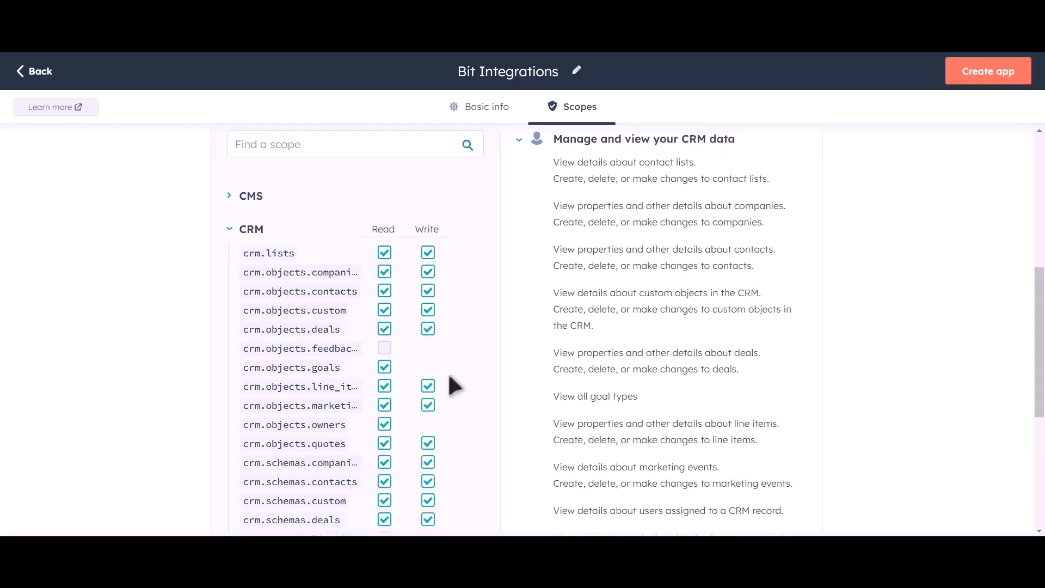
scroll(459, 342, "down", 2)
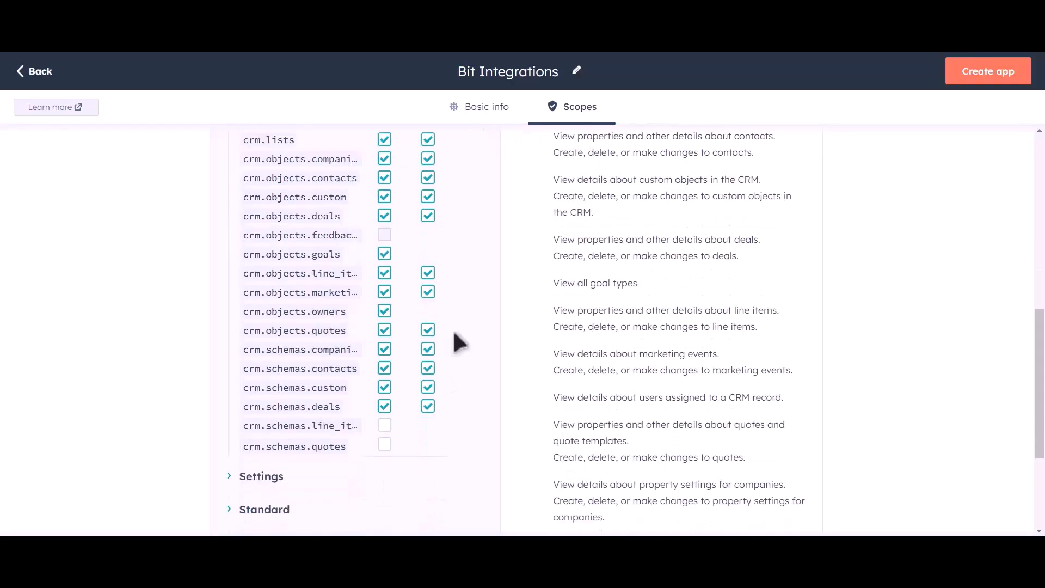
left_click(384, 445)
scroll(485, 345, "up", 5)
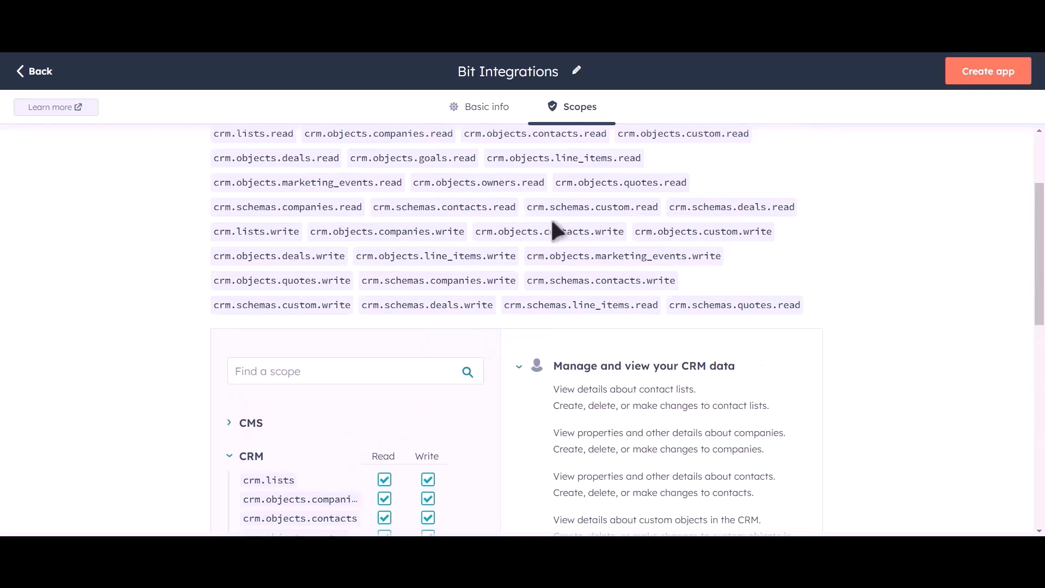
Create the Bit Integrations private app and paste its access token into the Hubspot Access Token field.
left_click(992, 93)
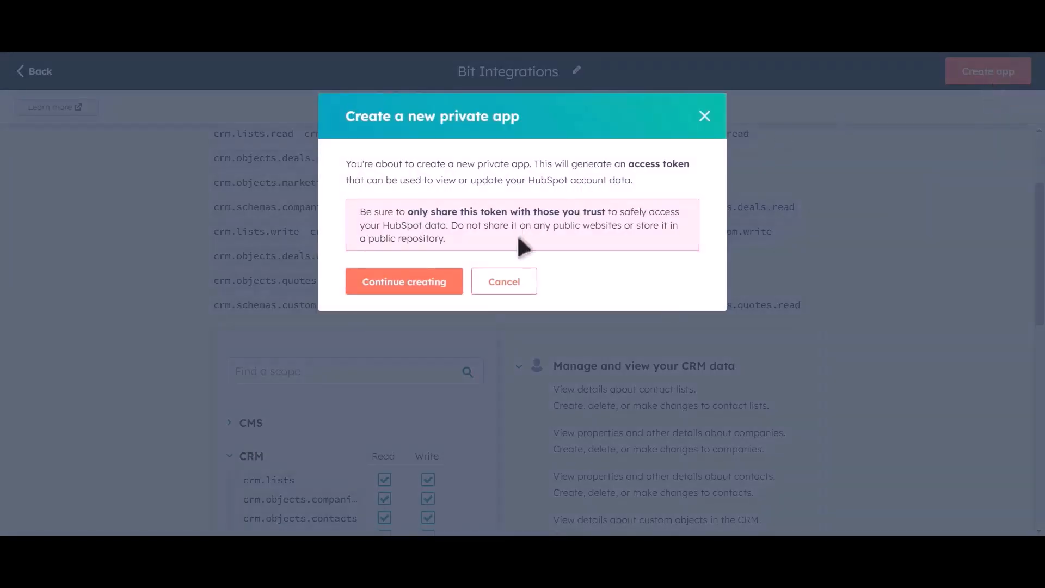
left_click(424, 291)
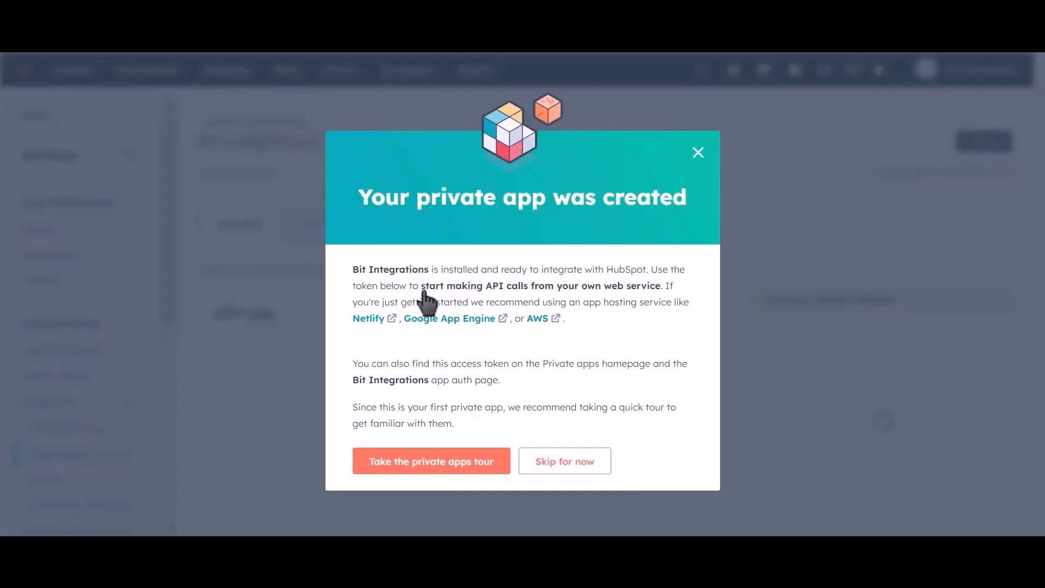
left_click(630, 351)
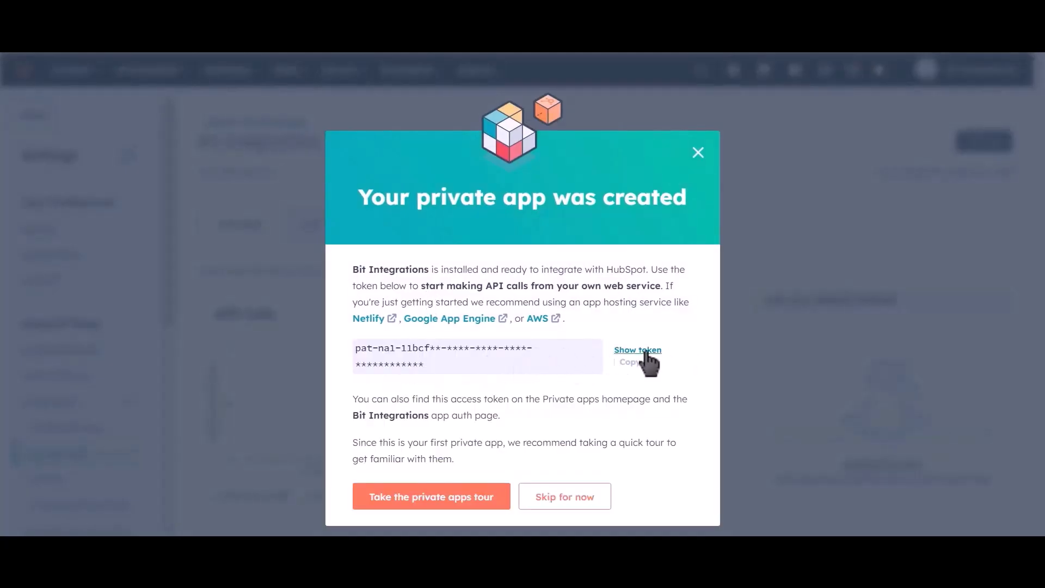
left_click(622, 352)
left_click(635, 365)
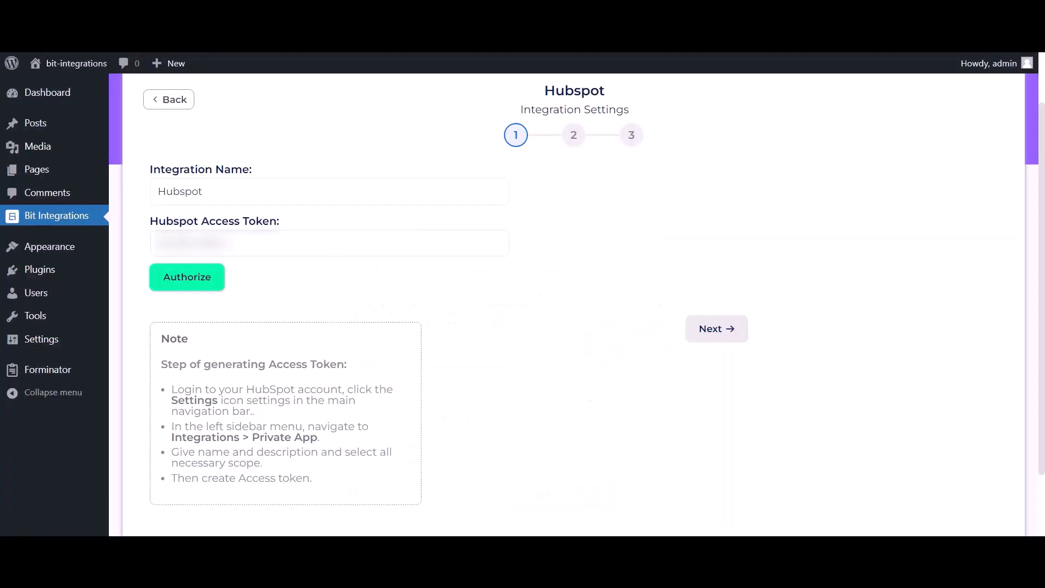
left_click(283, 244)
key("ctrl+v")
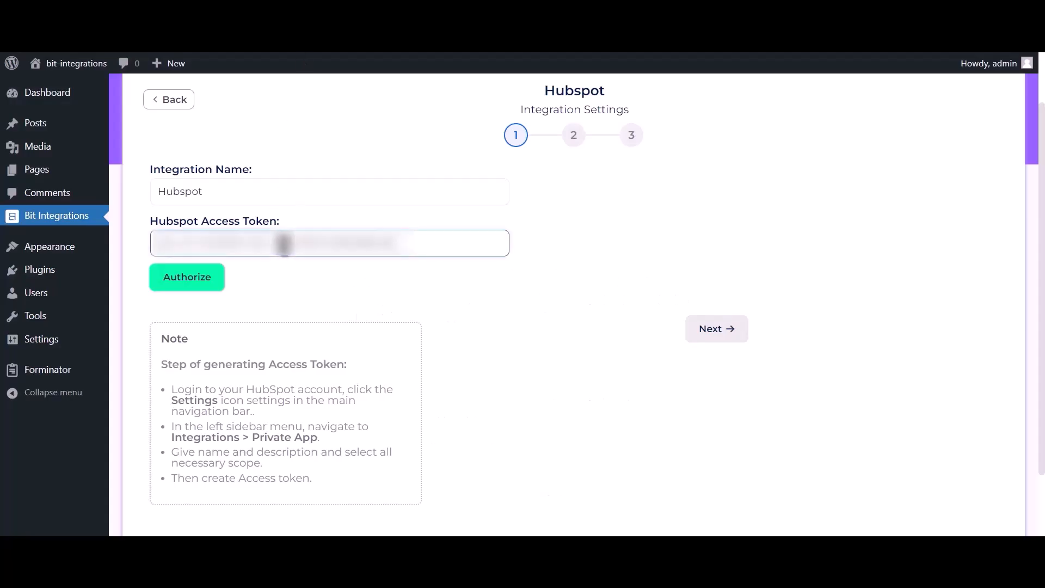
Authorize the HubSpot token, confirm 'Authorized successfully', and continue to action selection.
left_click(204, 287)
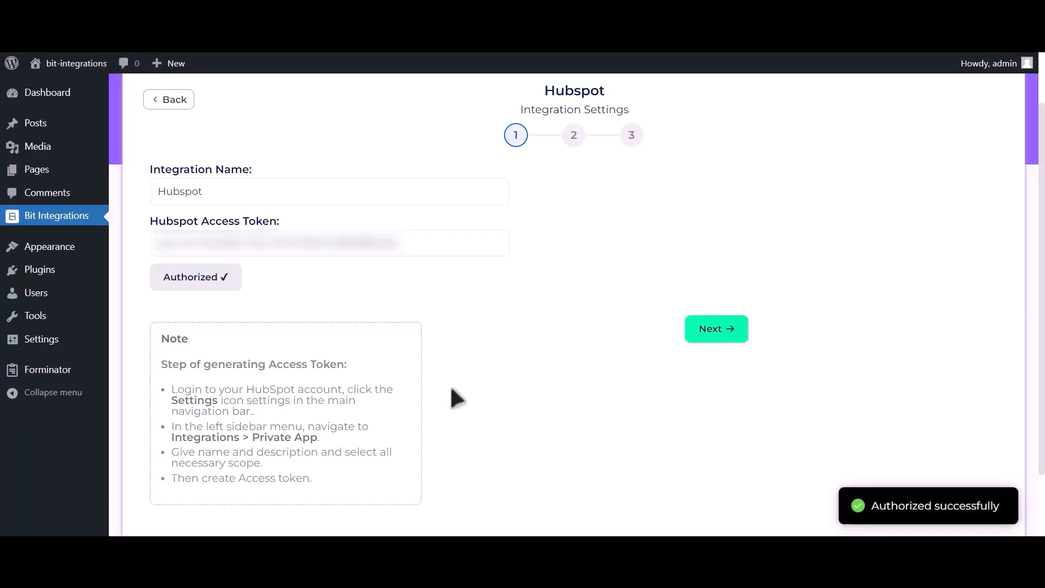
left_click_drag(860, 503, 1016, 519)
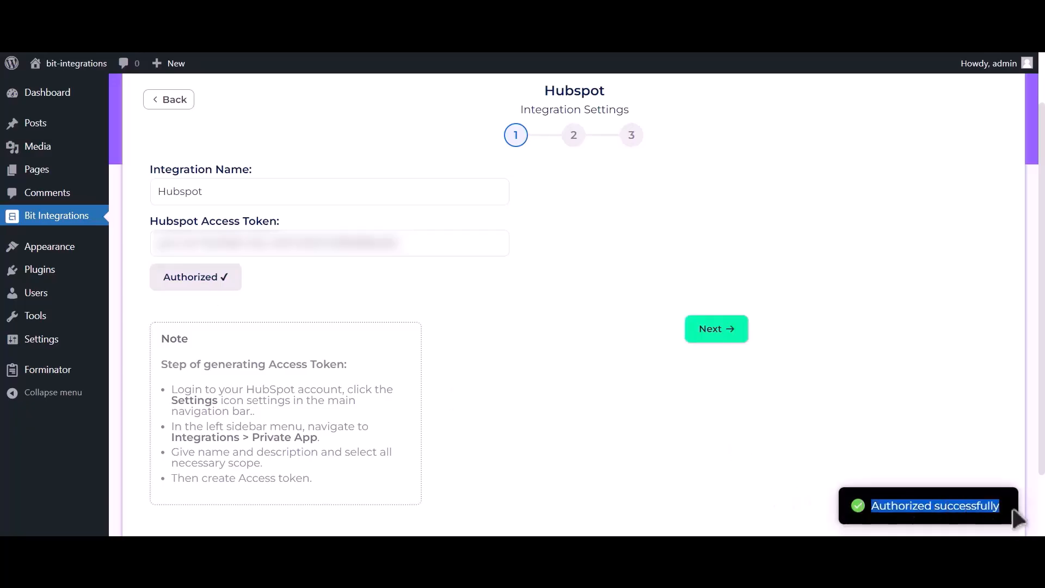
left_click(727, 338)
Choose the Create Contact action and map Email Address-1 to the HubSpot Email field.
scroll(718, 348, "up", 1)
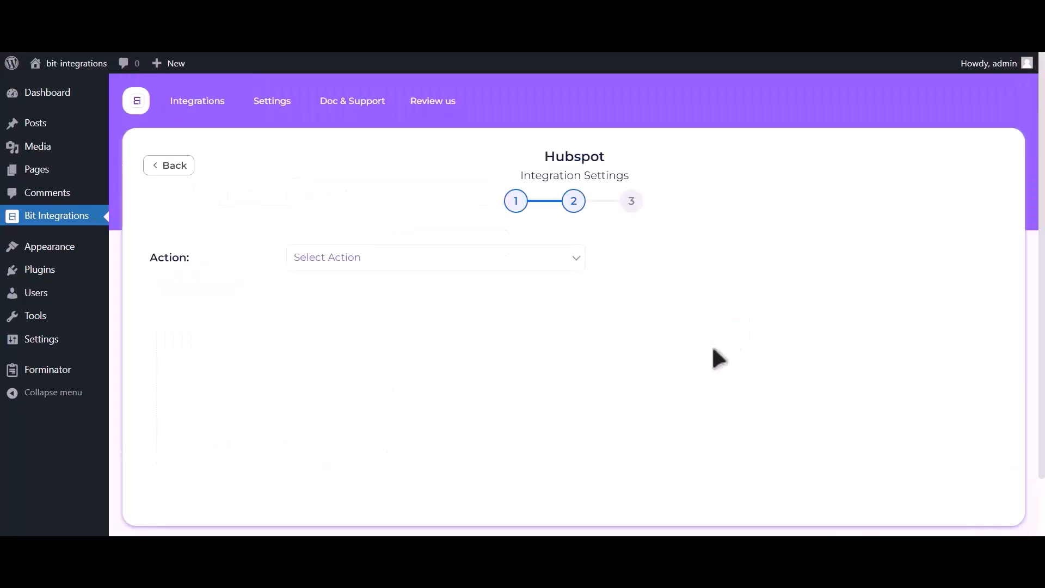
left_click(526, 262)
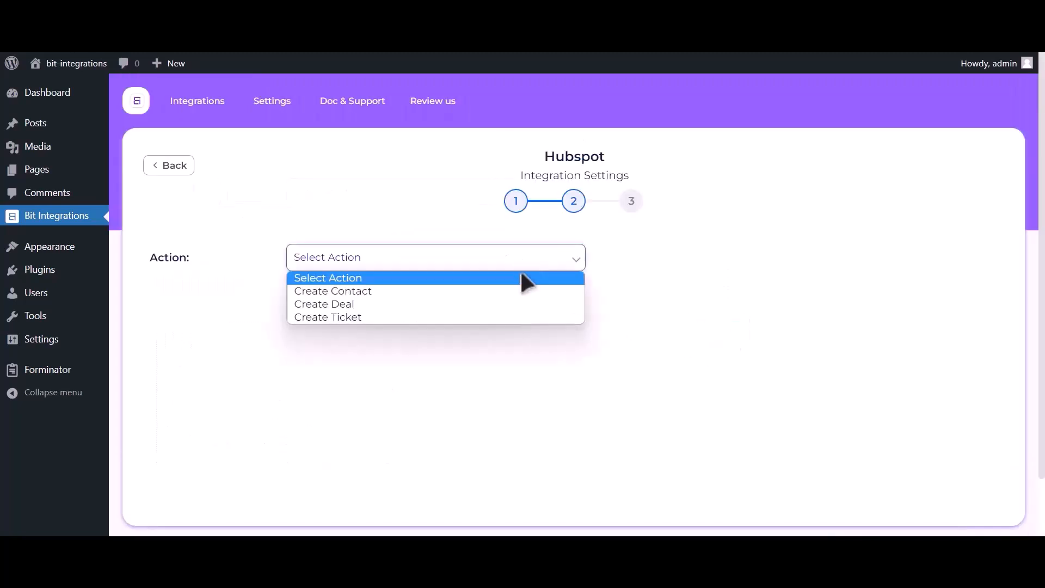
left_click(489, 291)
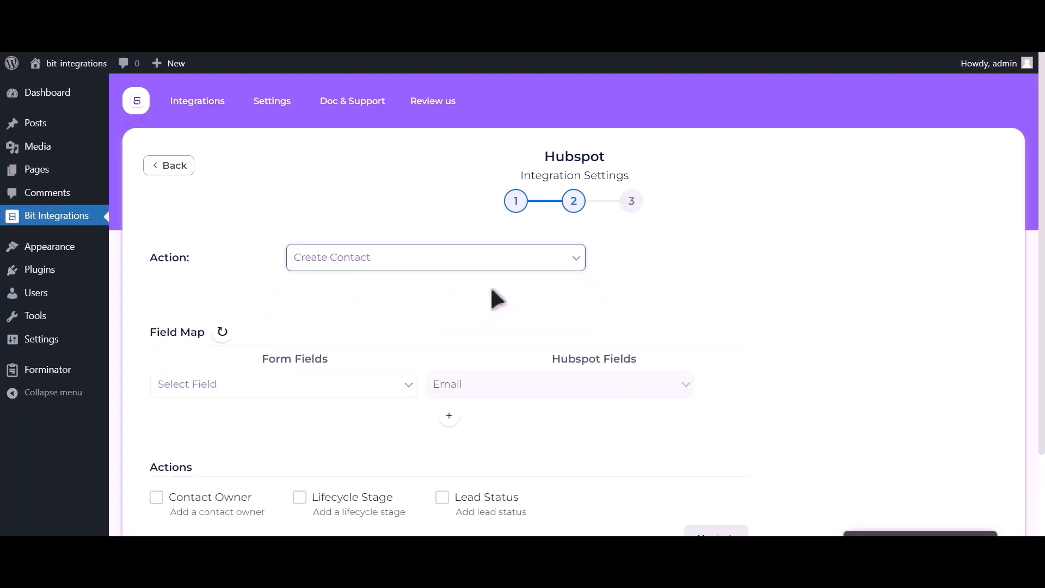
left_click(225, 389)
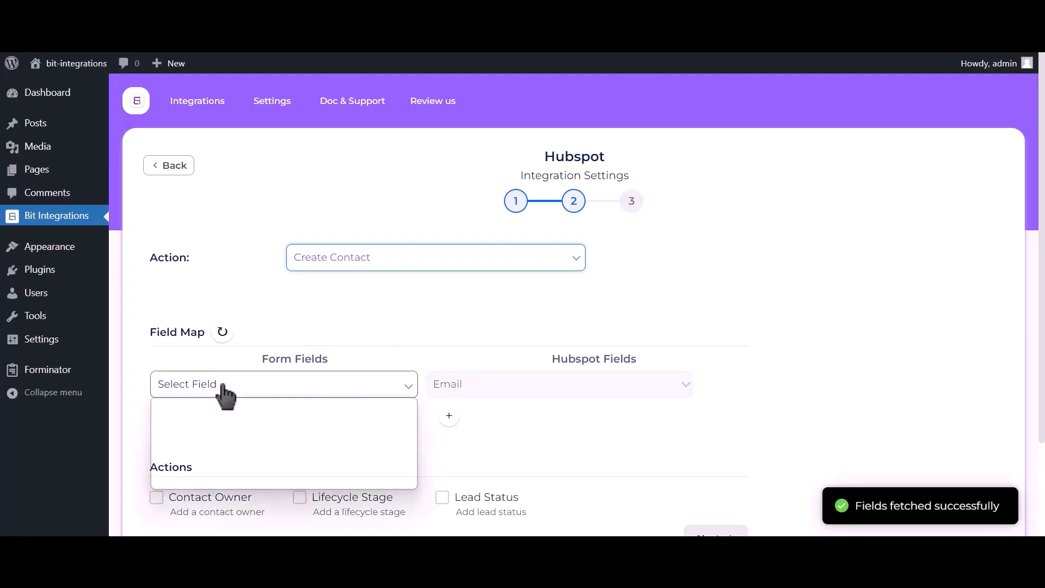
left_click(220, 438)
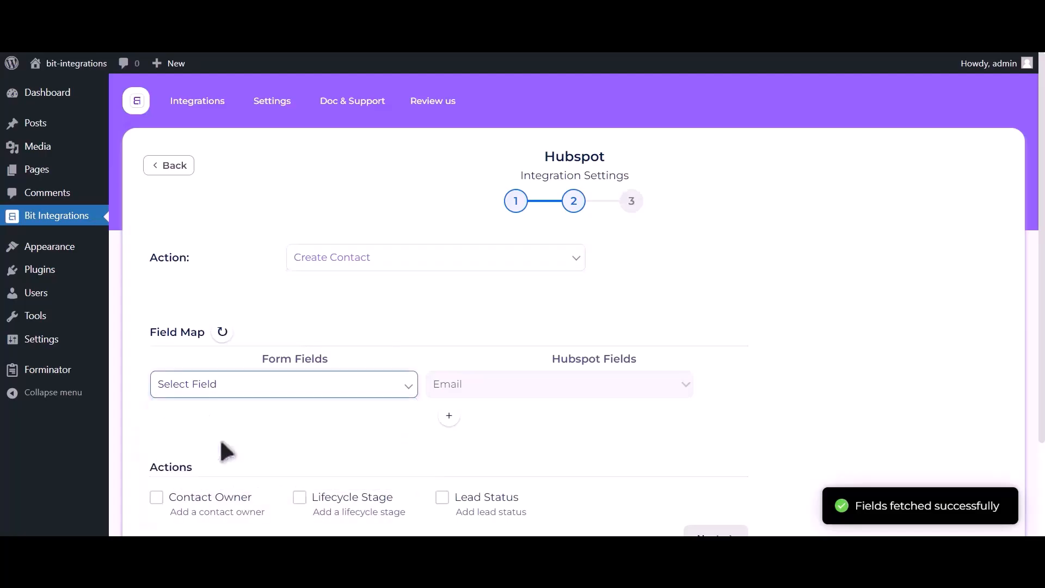
Add mappings of Name-1 to First Name and Phone Number-1 to Phone Number.
left_click(449, 416)
left_click(273, 421)
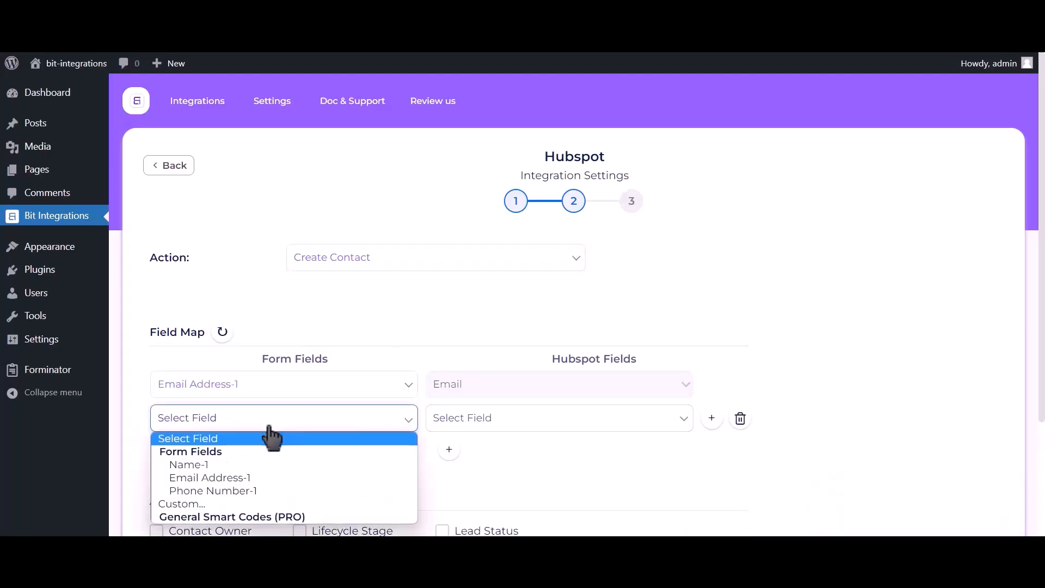
left_click(252, 464)
left_click(548, 427)
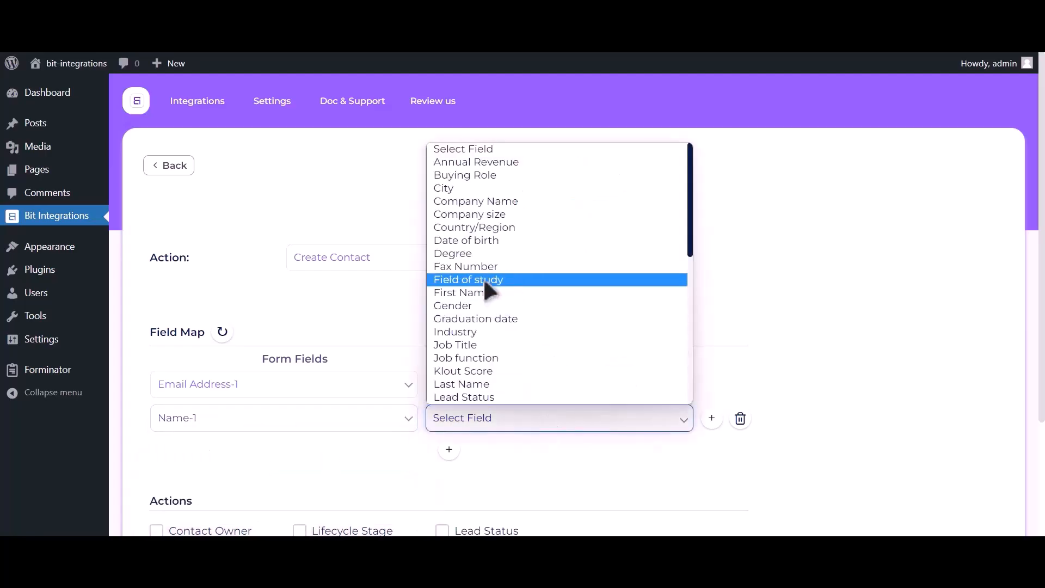
left_click(481, 293)
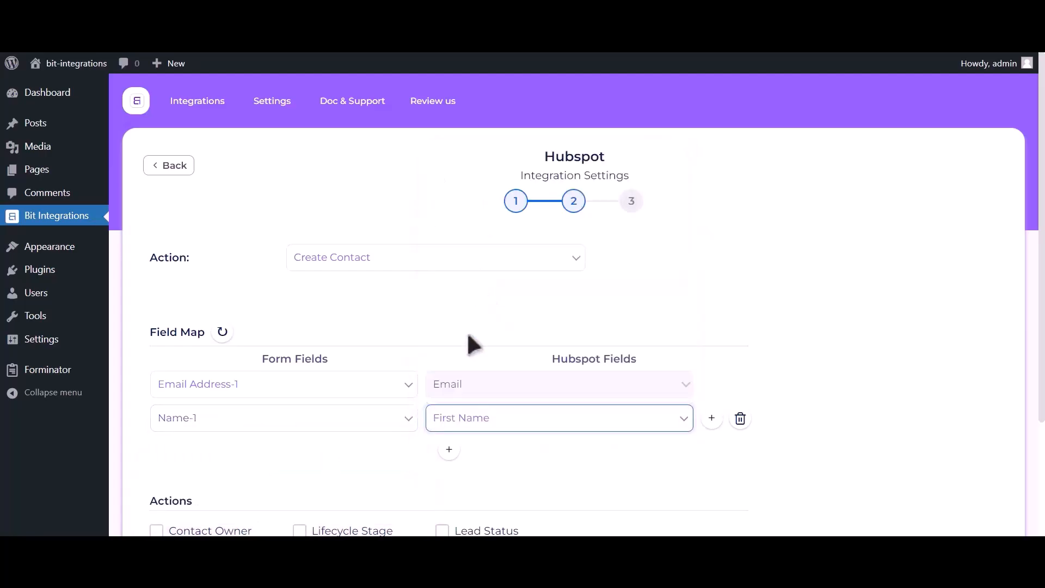
left_click(449, 451)
left_click(273, 457)
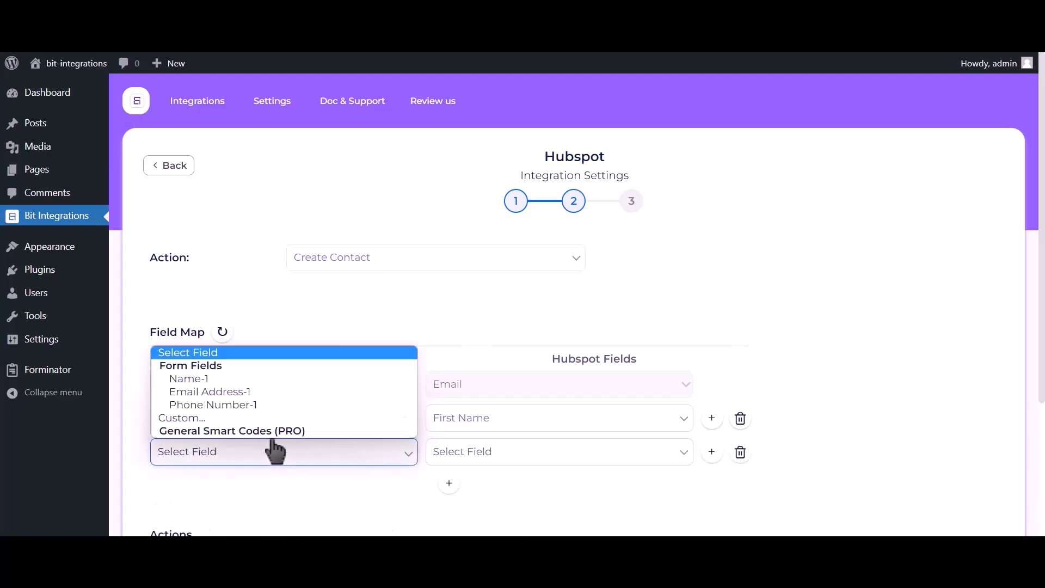
left_click(254, 404)
left_click(502, 463)
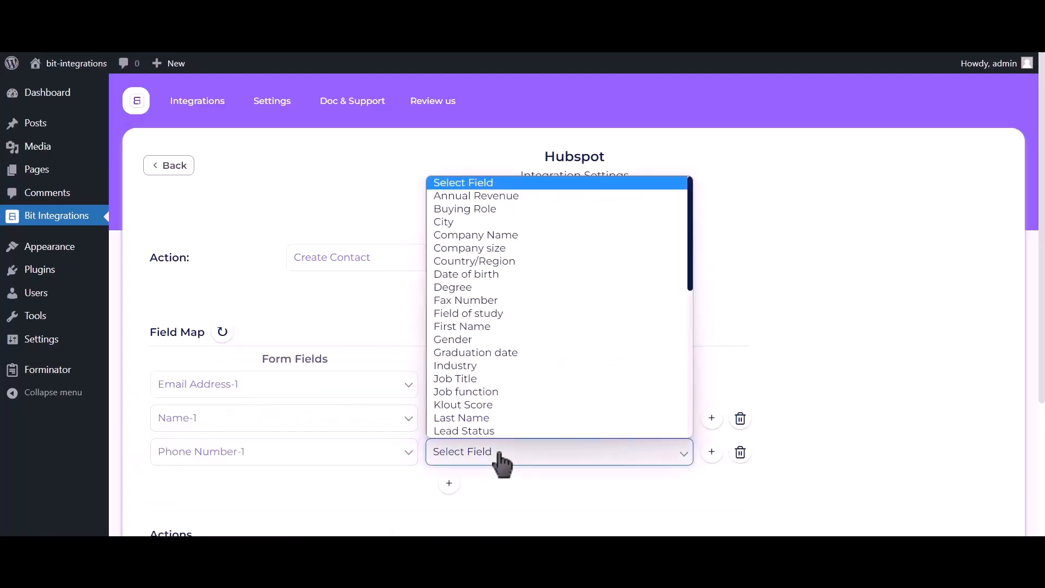
key("p")
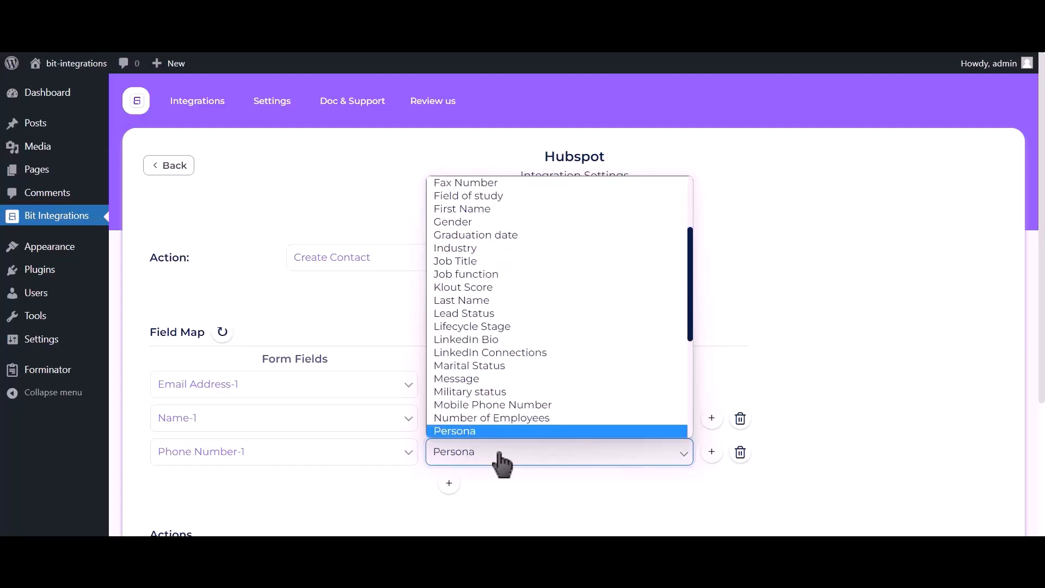
key("h")
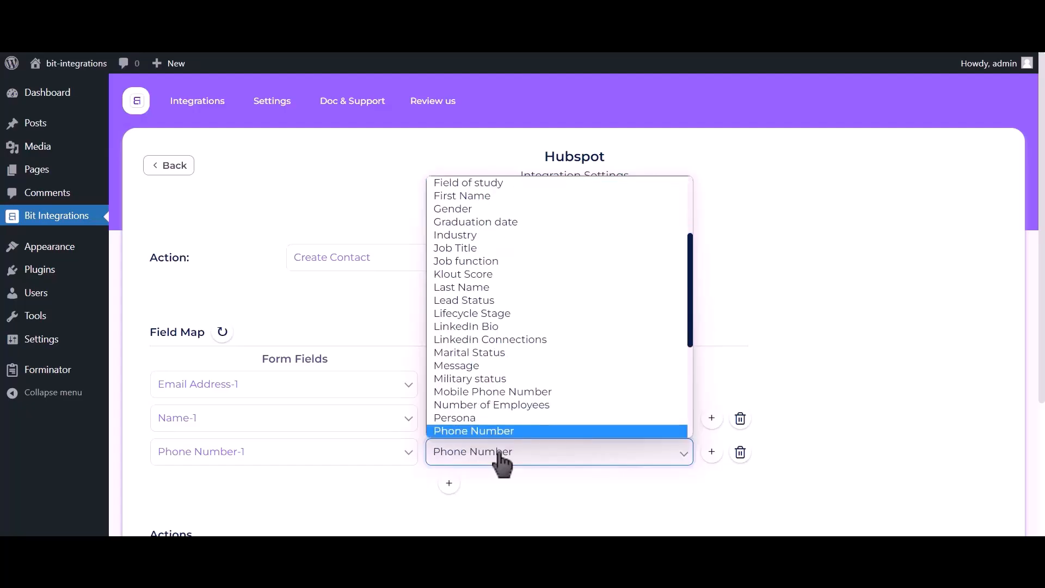
left_click(495, 430)
Advance to the final step and Finish & Save the integration.
scroll(841, 196, "down", 3)
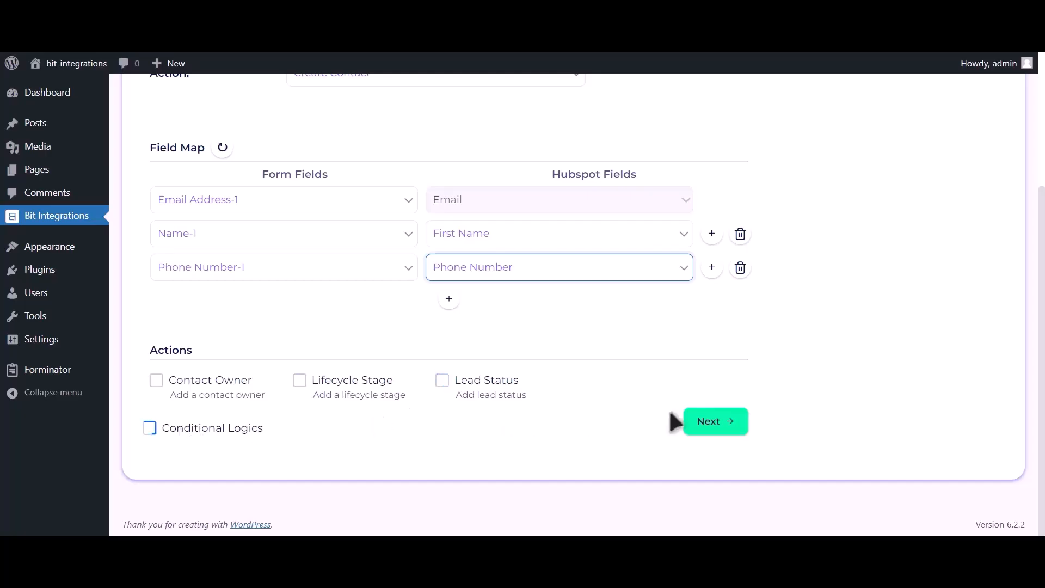
left_click(720, 426)
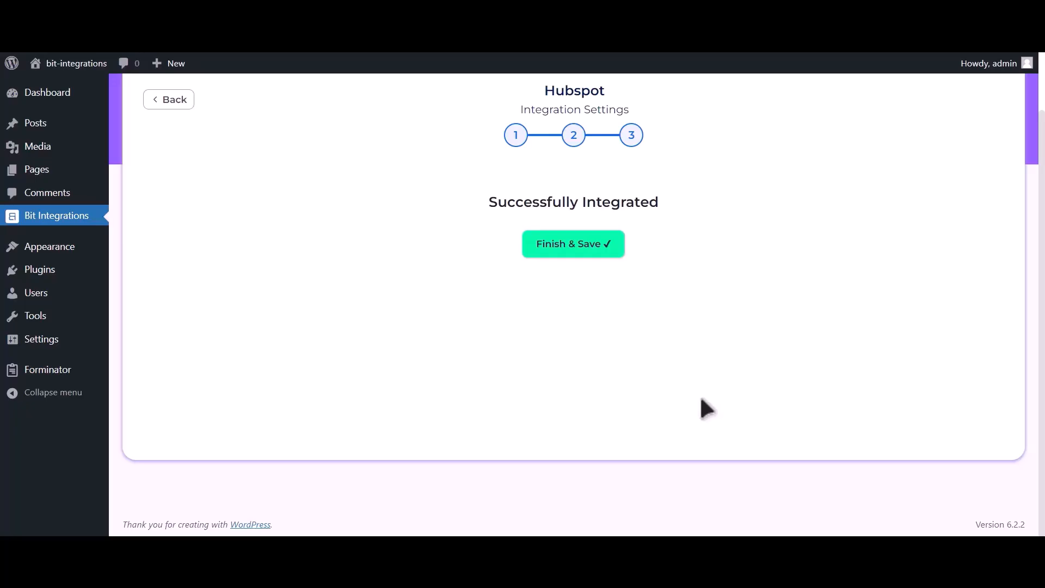
left_click(588, 244)
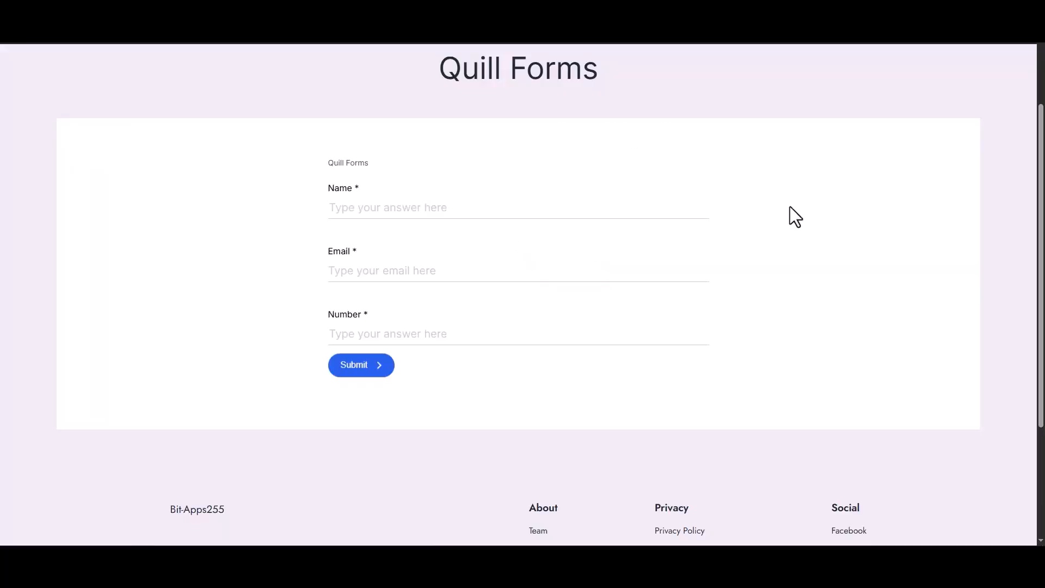
Submit a Quill Forms test entry with a name, an e-mail address and a phone number.
left_click(550, 207)
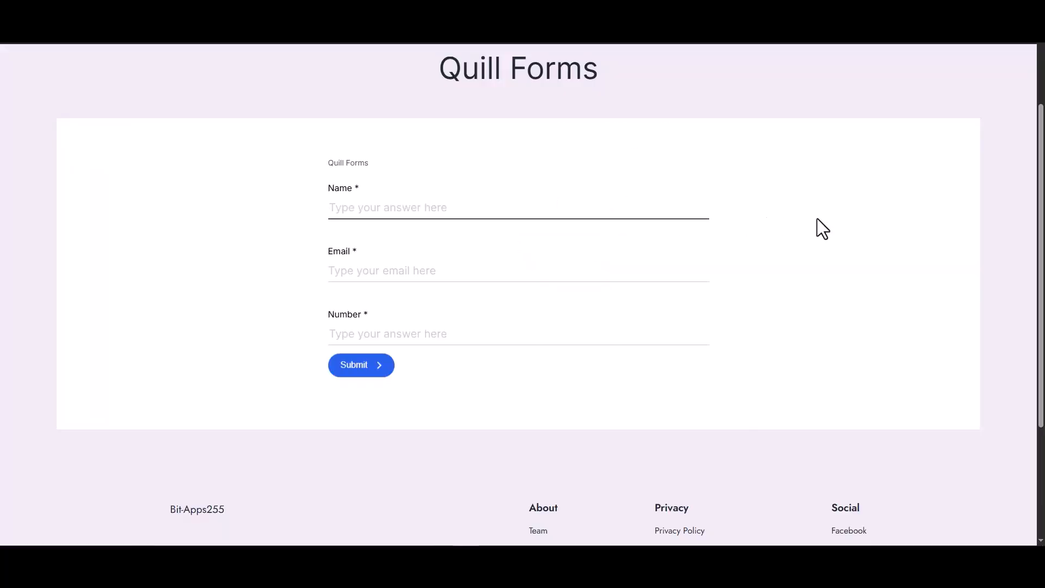
type("Bit Integrations")
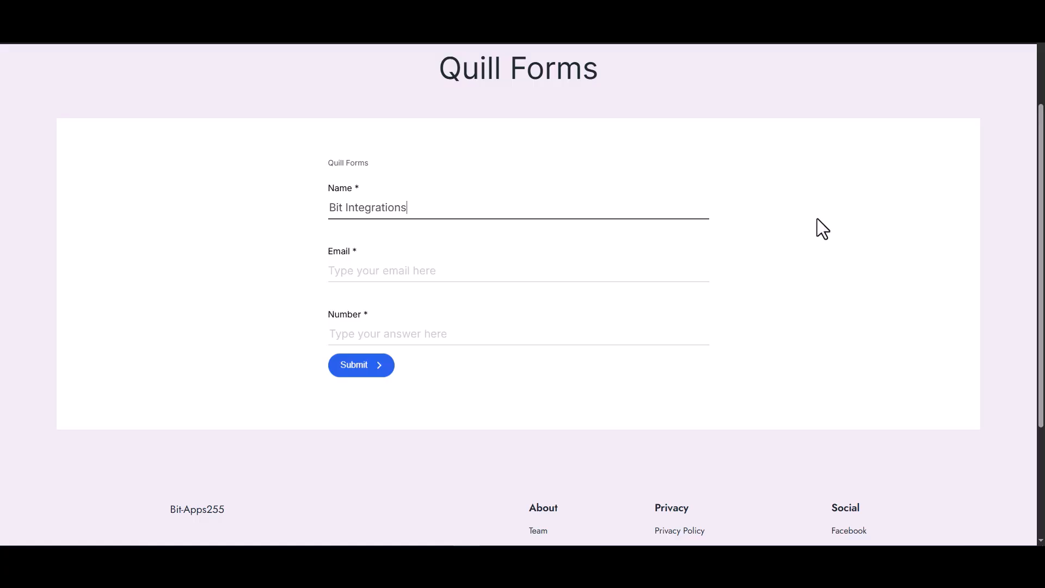
left_click(662, 274)
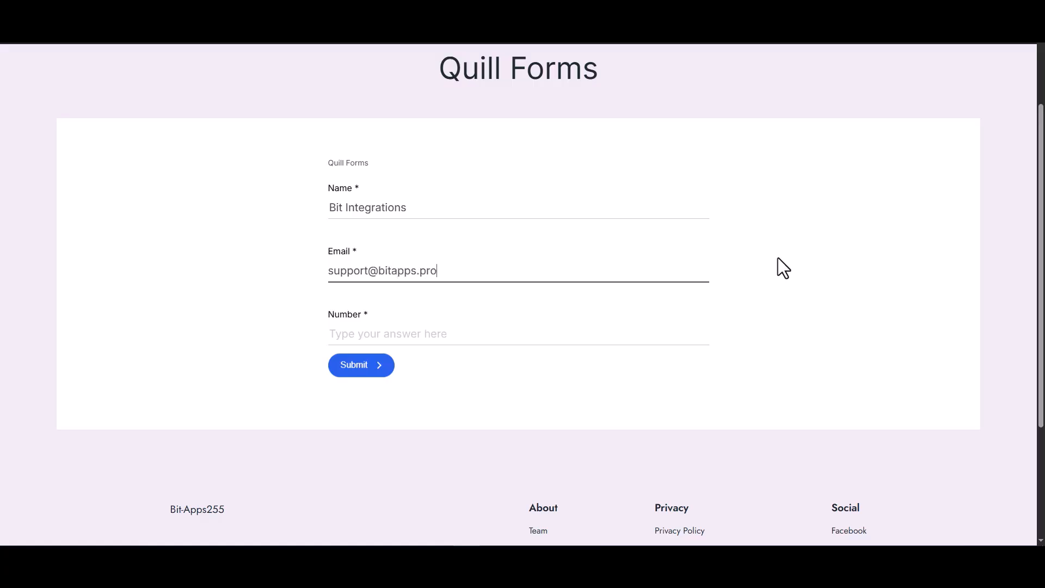
left_click(638, 337)
type("4445556")
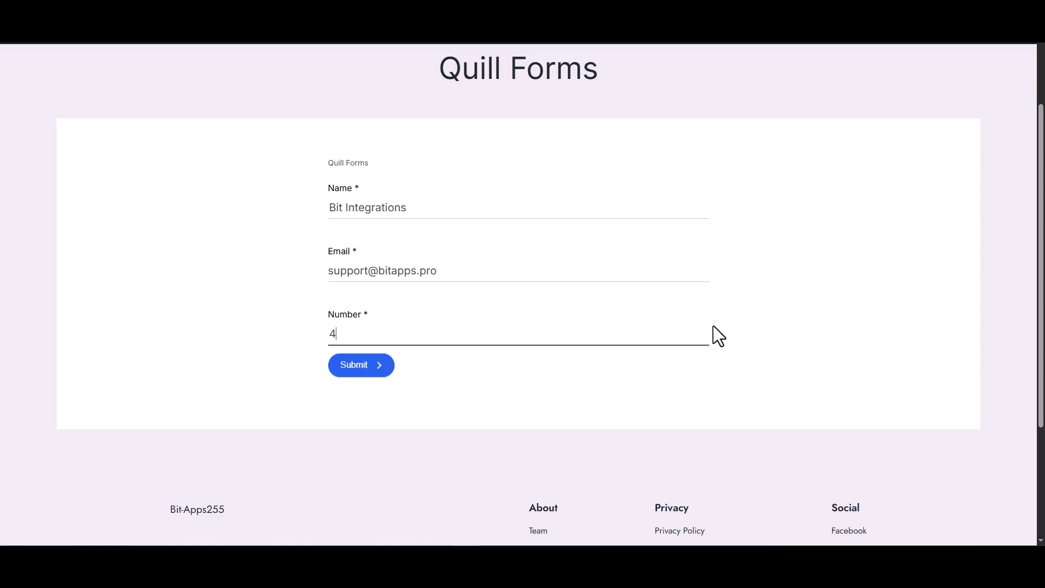
type("66")
left_click(378, 367)
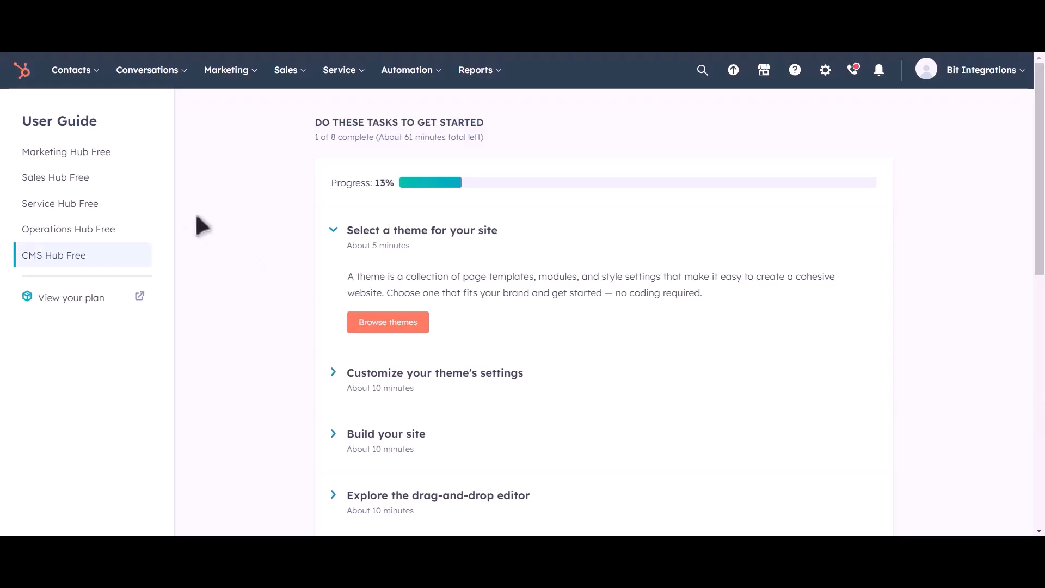
Navigate to the HubSpot Contacts list from the Contacts menu.
left_click(89, 71)
left_click(80, 113)
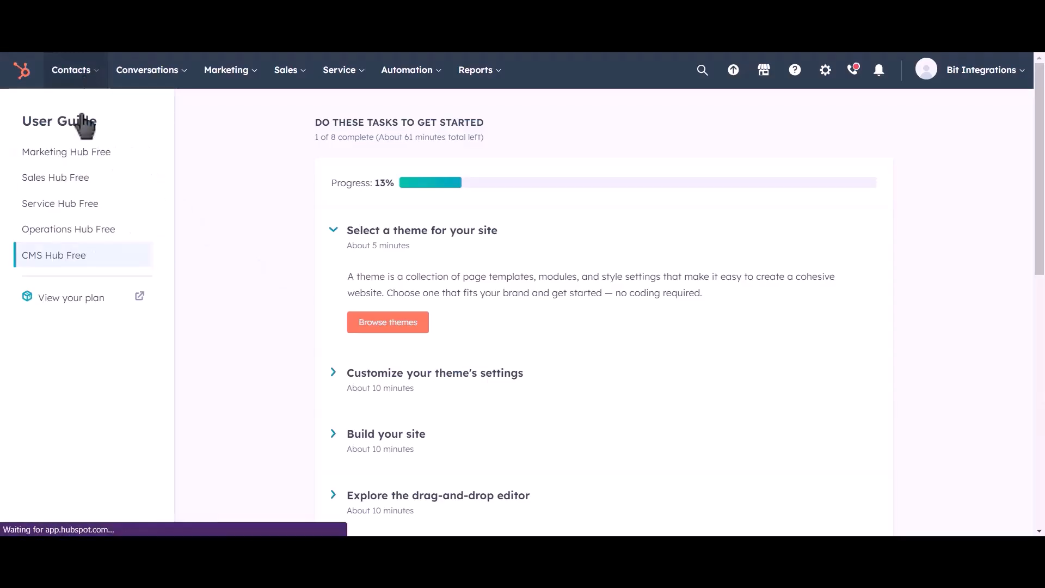